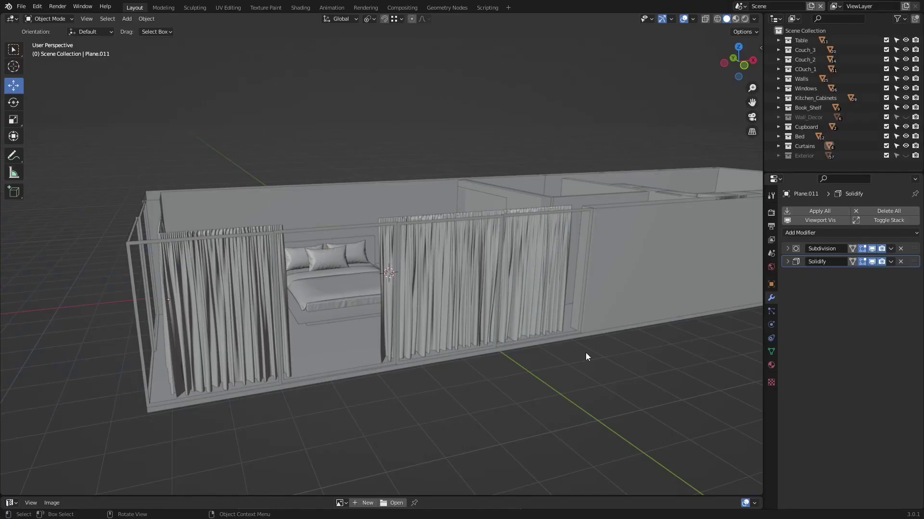
Remove the Solidify modifier from the curtain panel Plane.009 beside the window opening in front of the bed
click(478, 311)
middle_drag(490, 310, 512, 307)
scroll(495, 284, up, 2)
shift+middle_drag(487, 275, 474, 303)
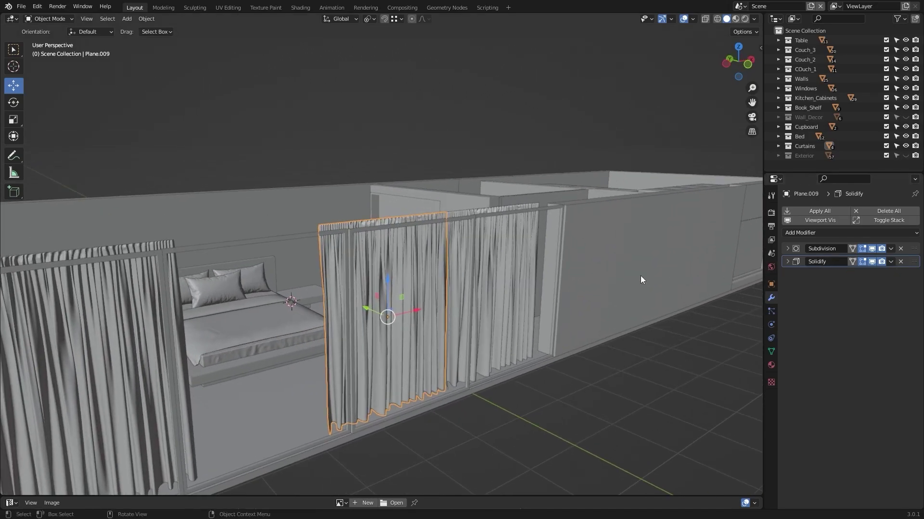
scroll(553, 299, up, 4)
shift+middle_drag(499, 307, 605, 117)
scroll(429, 273, up, 2)
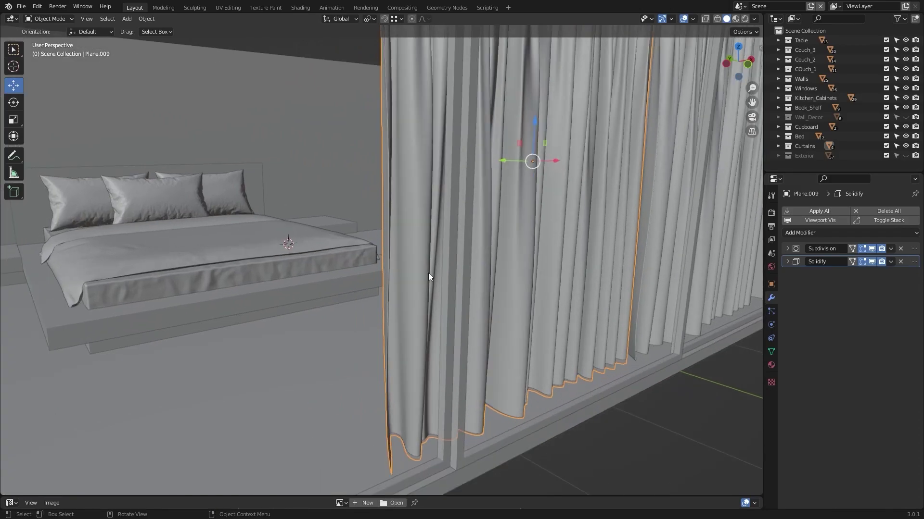
shift+middle_drag(465, 272, 503, 284)
scroll(481, 270, down, 3)
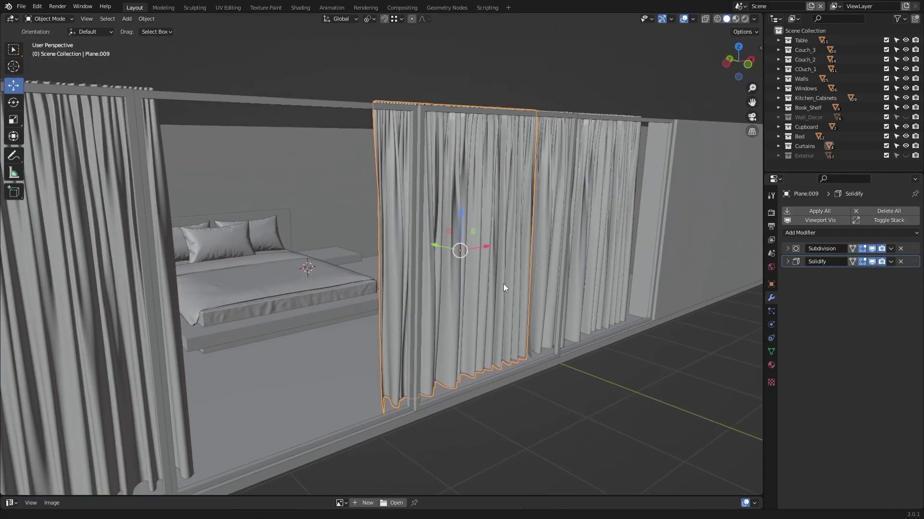
scroll(503, 288, down, 5)
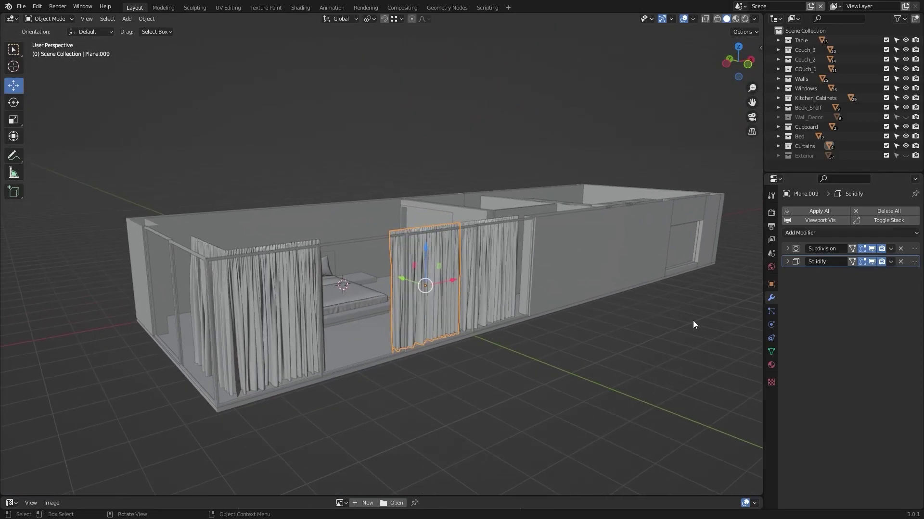
click(900, 261)
Select curtain panel Plane.009 again after checking the other panels, and enable the Face Orientation overlay
click(281, 313)
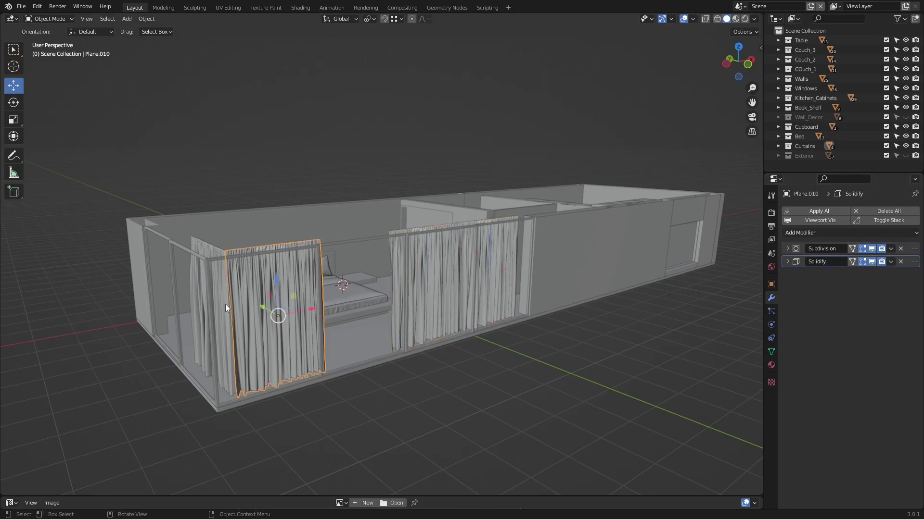
click(206, 289)
click(543, 387)
shift+middle_drag(538, 306, 502, 333)
scroll(511, 322, up, 3)
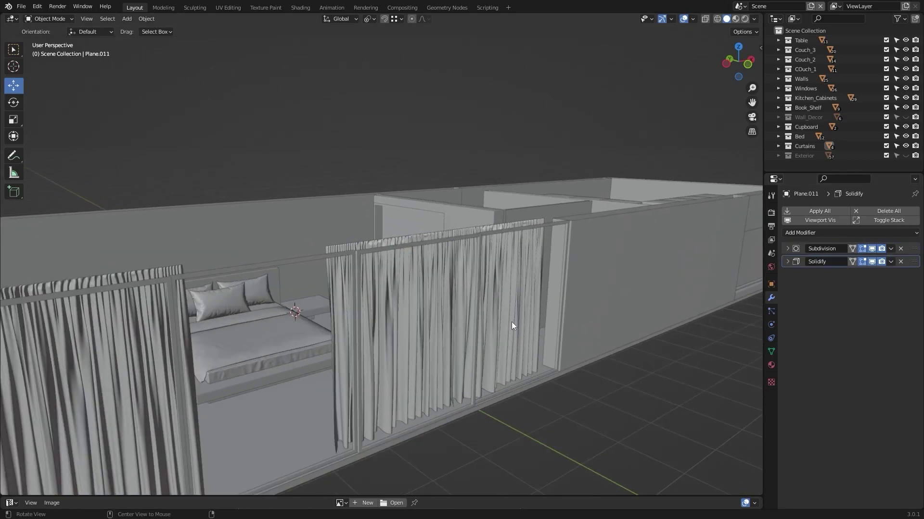
alt+drag(512, 322, 487, 286)
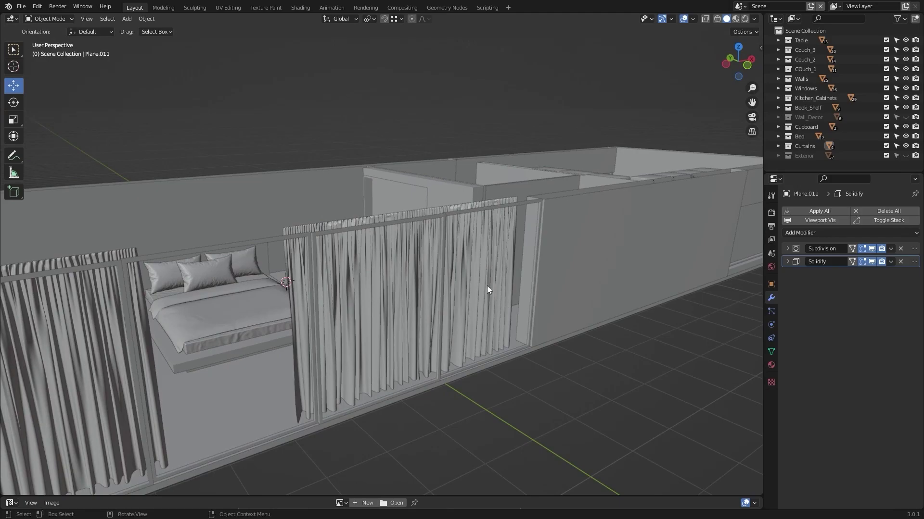
click(355, 284)
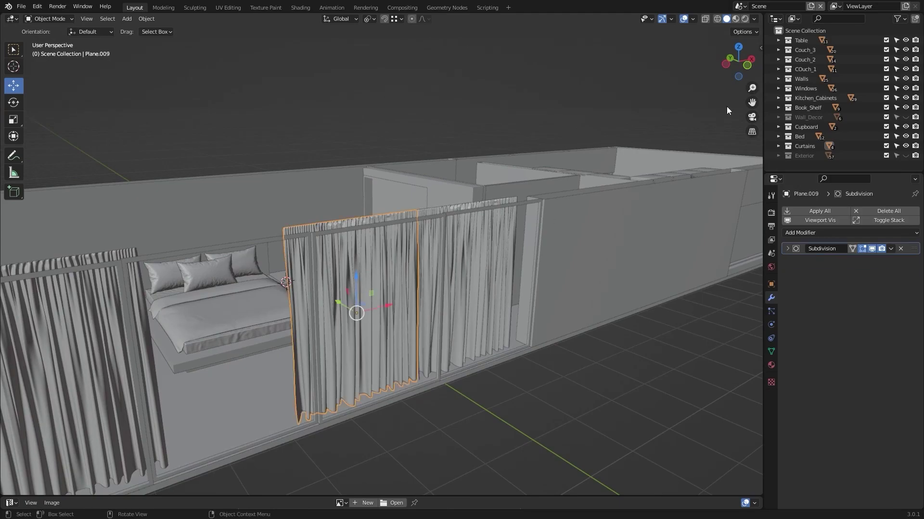
click(693, 19)
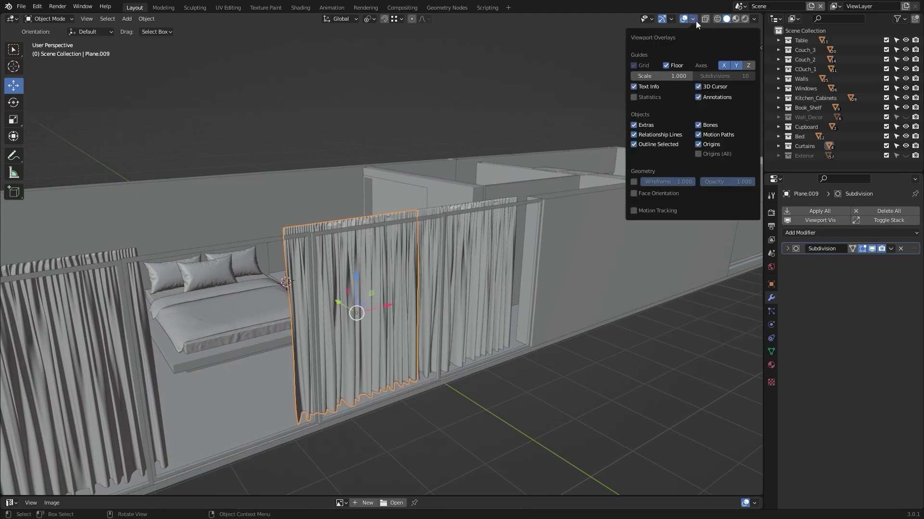
click(666, 193)
Examine the face orientation of curtain panel Plane.009 against the neighbouring curtains and walls from several angles
middle_drag(520, 349, 435, 311)
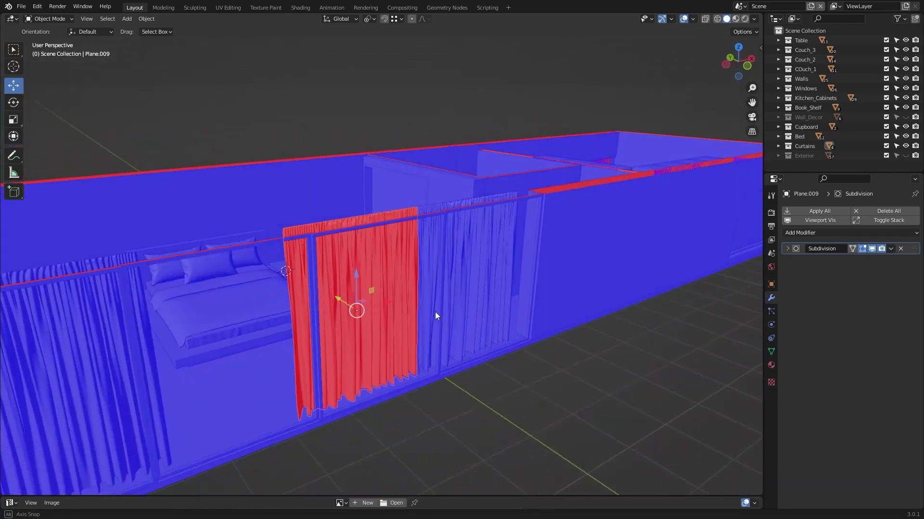
scroll(424, 318, up, 4)
shift+middle_drag(457, 260, 546, 155)
mouse_move(448, 328)
shift+middle_down()
mouse_move(483, 252)
mouse_move(465, 268)
mouse_move(474, 247)
mouse_move(444, 319)
shift+middle_up()
scroll(451, 290, down, 6)
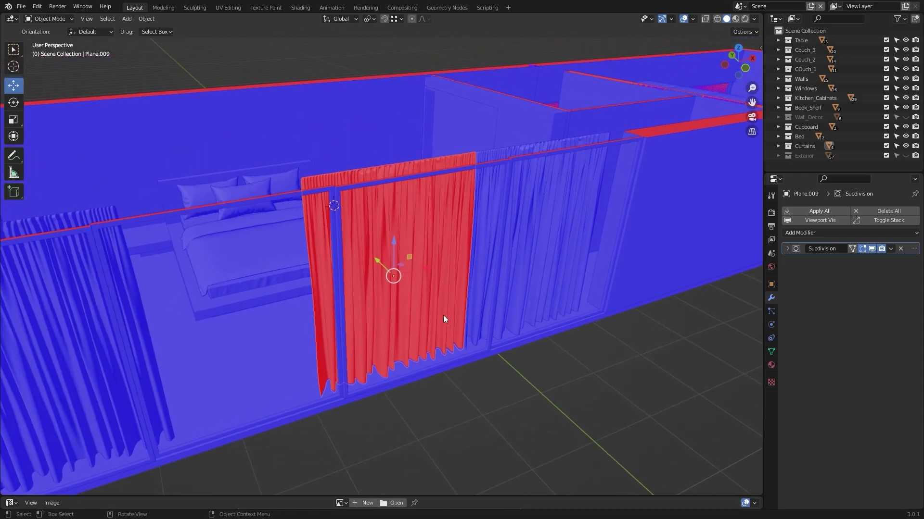
scroll(443, 315, down, 4)
scroll(443, 316, up, 5)
middle_drag(456, 333, 368, 312)
scroll(367, 308, down, 5)
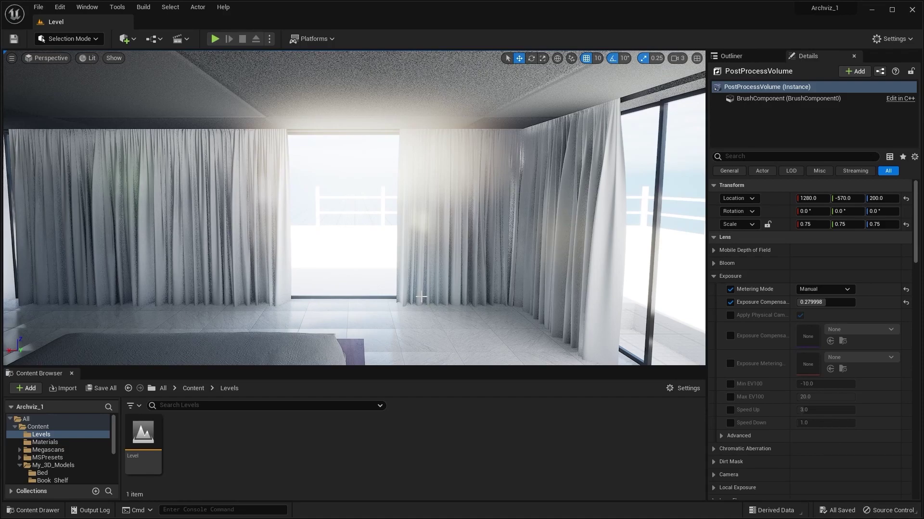
Switch to Unreal Engine and create a folder named Kitchen_Cabinets inside the project's Materials folder
right_drag(421, 296, 367, 296)
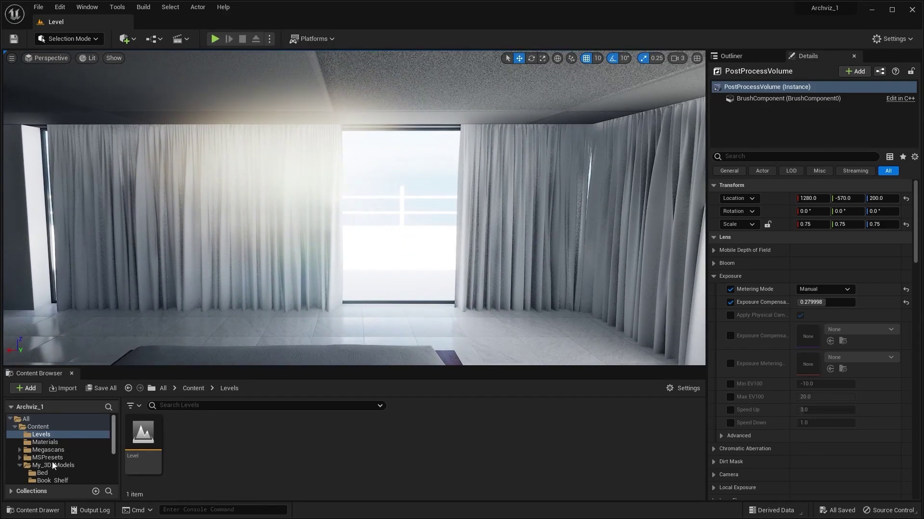
click(43, 443)
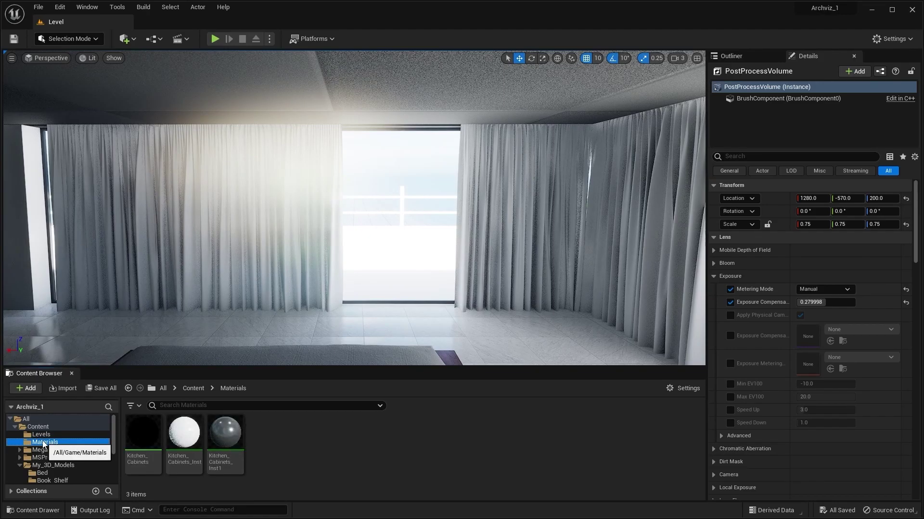
right_click(282, 426)
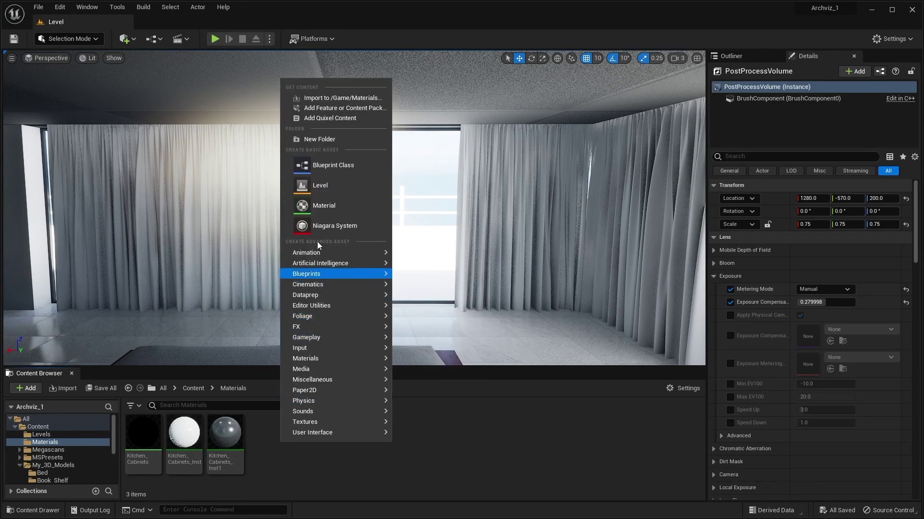
click(346, 143)
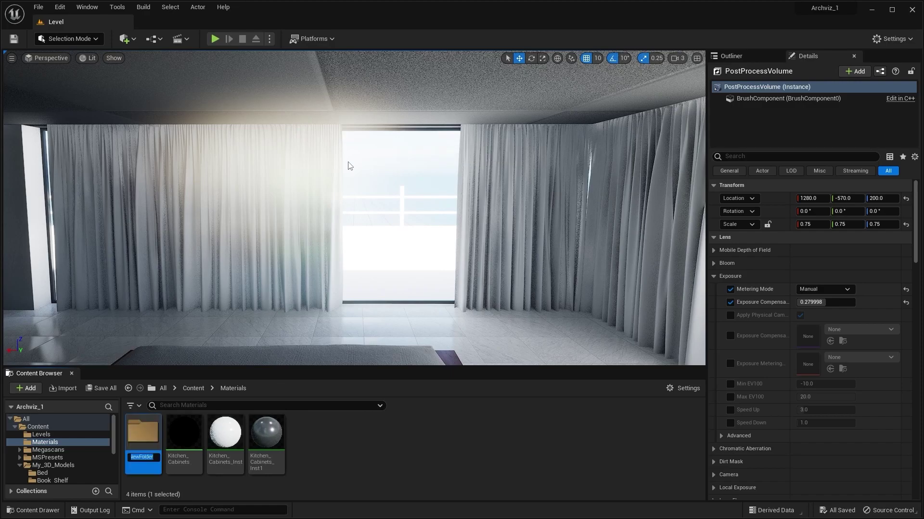
text(Kitchen_Cabinets)
key(Return)
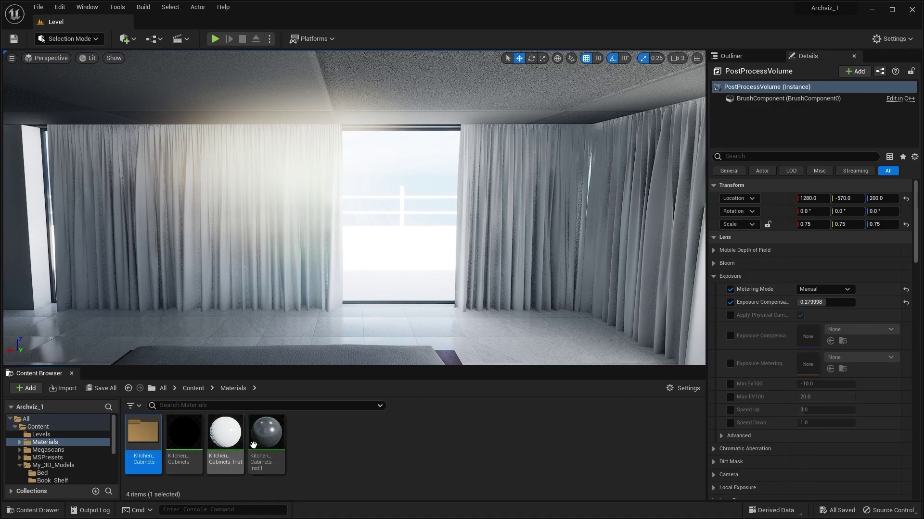
Move the three kitchen cabinet materials into the Kitchen_Cabinets folder
shift+click(184, 433)
drag(184, 433, 156, 435)
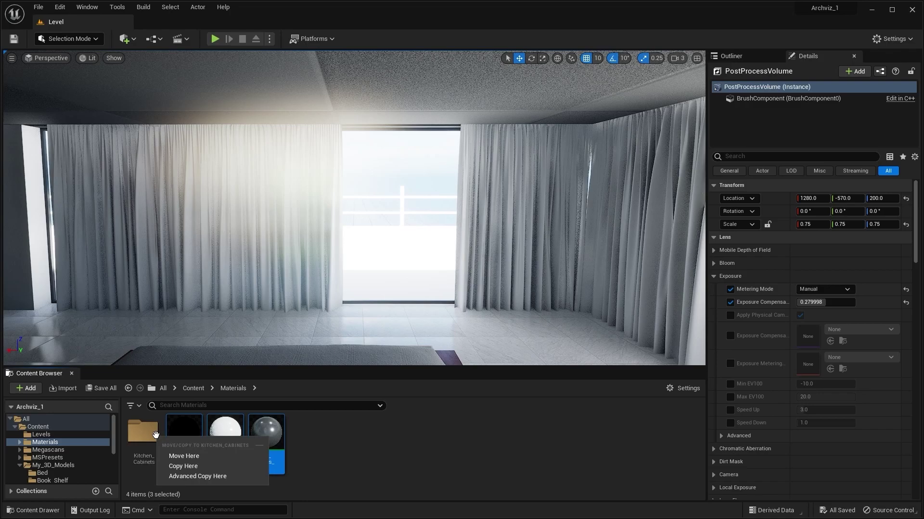
click(182, 452)
Create another folder named Curtains_Material in the Materials folder
right_click(238, 443)
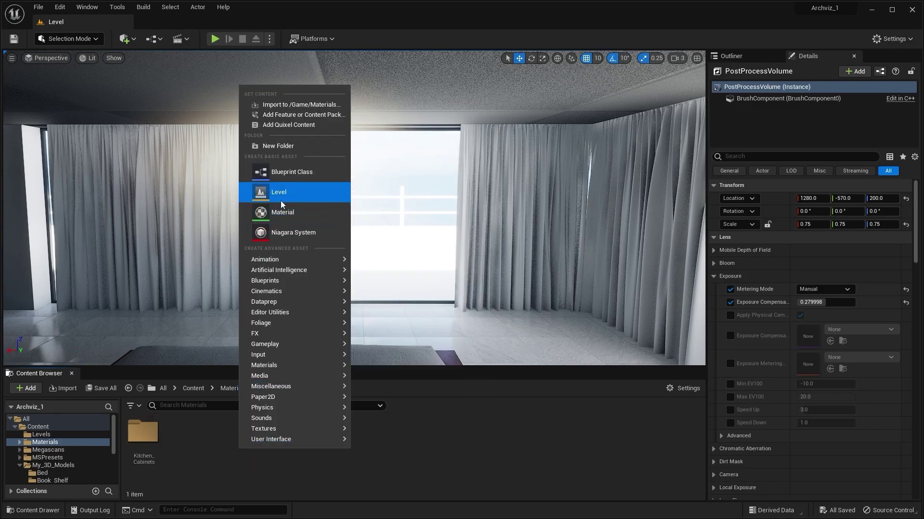
click(306, 151)
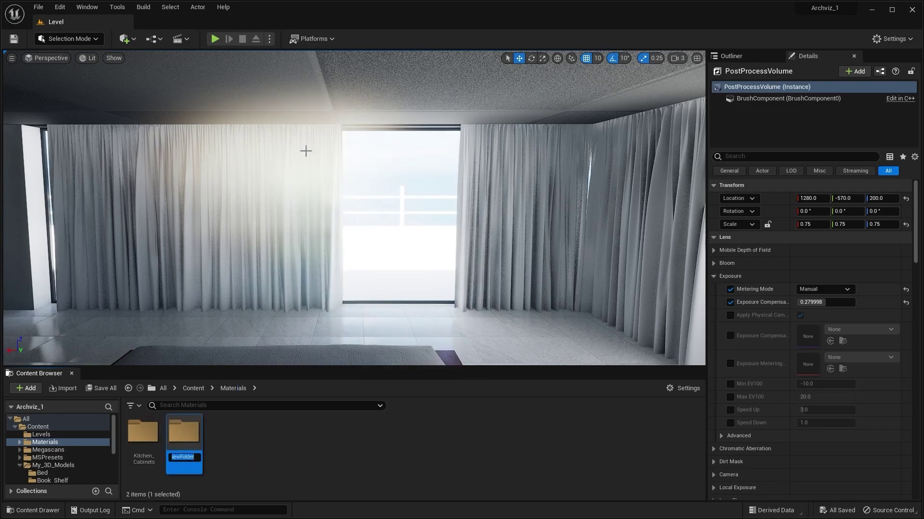
text(Curtains_Material)
key(Return)
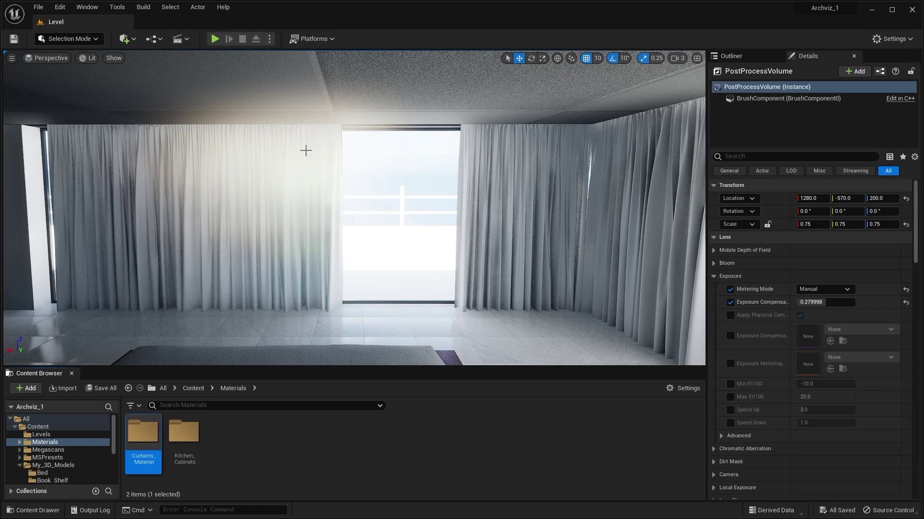
Create a new material named Curtain_Translucent inside the Curtains_Material folder
double_click(142, 433)
right_click(265, 439)
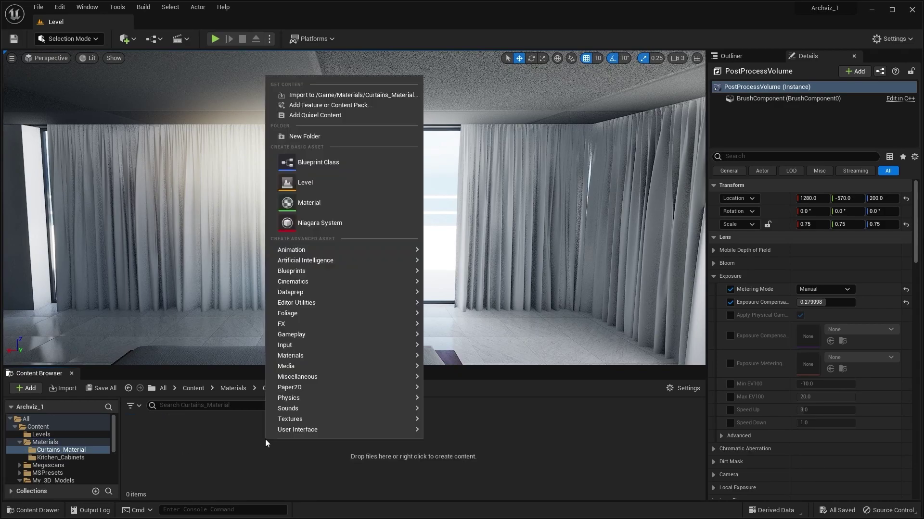
click(325, 207)
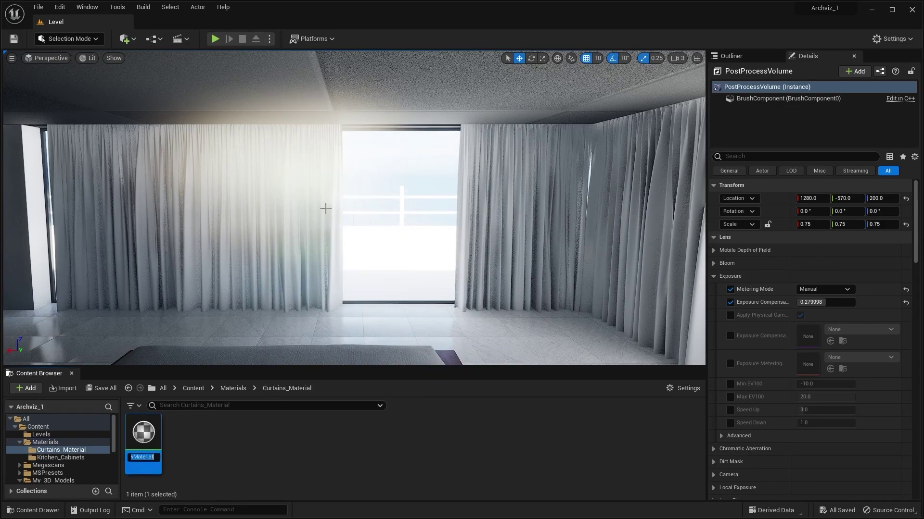
text(C)
text(urtain_Translucent)
key(Return)
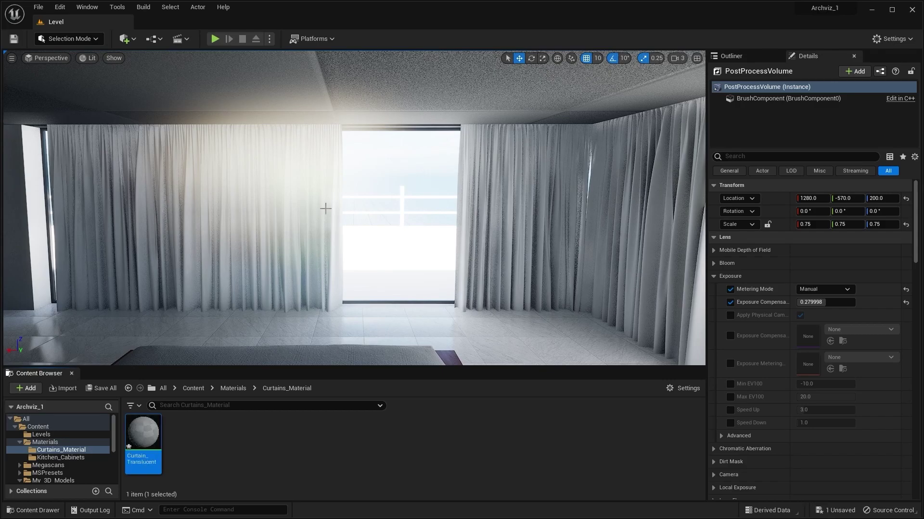
Open Curtain_Translucent in a maximized material editor and widen the graph area, leaving empty space beside the result node
double_click(149, 463)
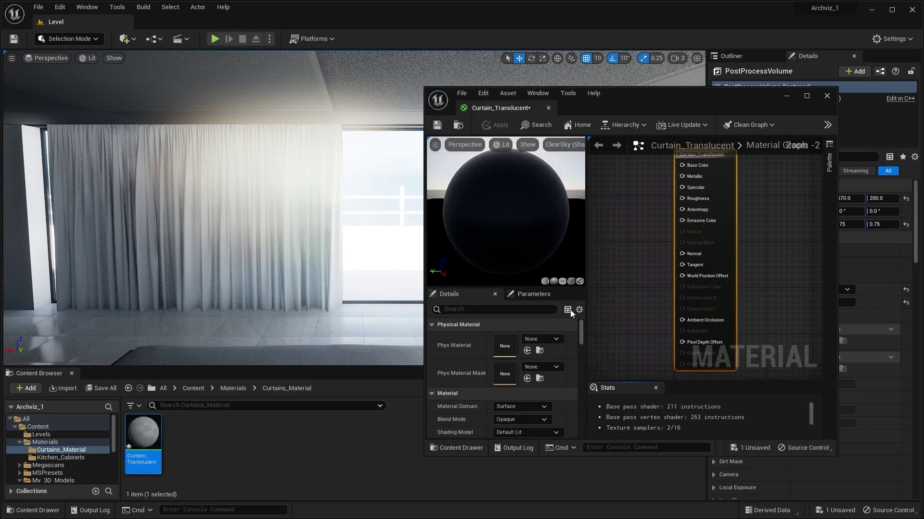
click(807, 96)
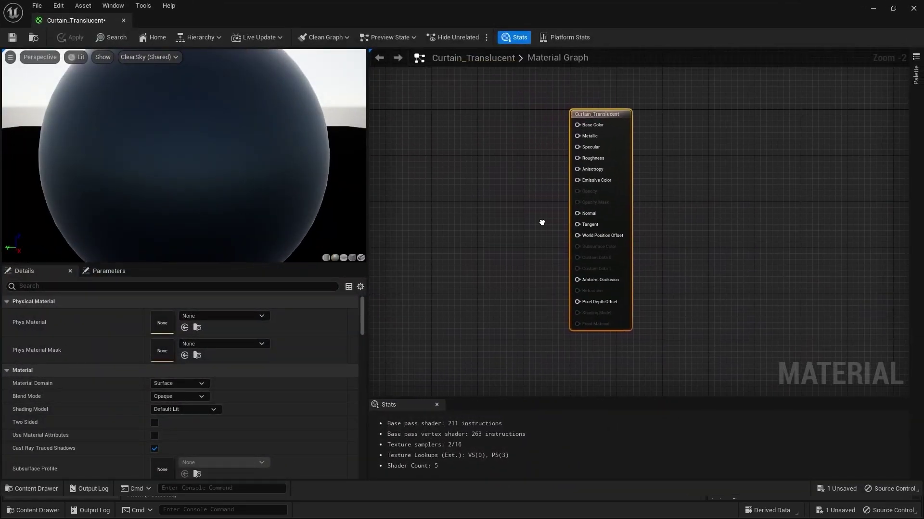
right_drag(542, 223, 596, 220)
drag(368, 207, 229, 198)
right_drag(353, 155, 531, 161)
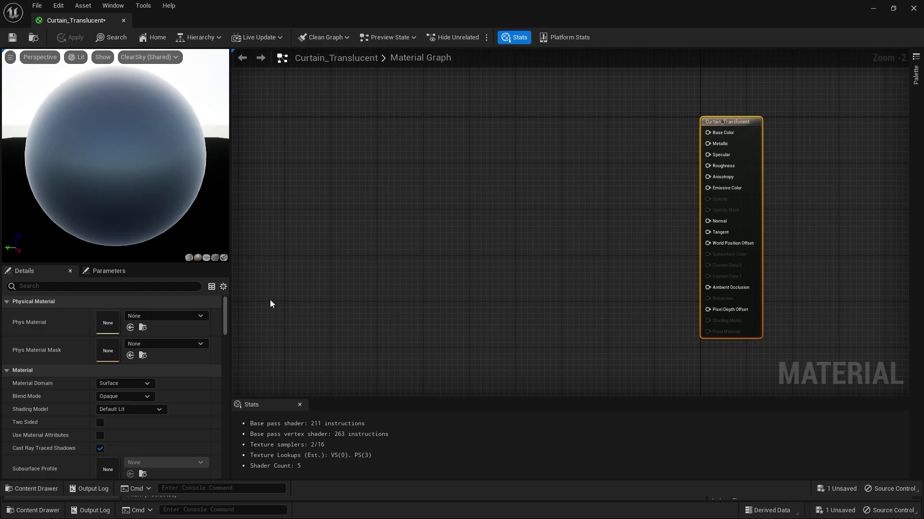
Set the material's blend mode to Translucent and its translucency lighting mode to Surface ForwardShading
click(109, 395)
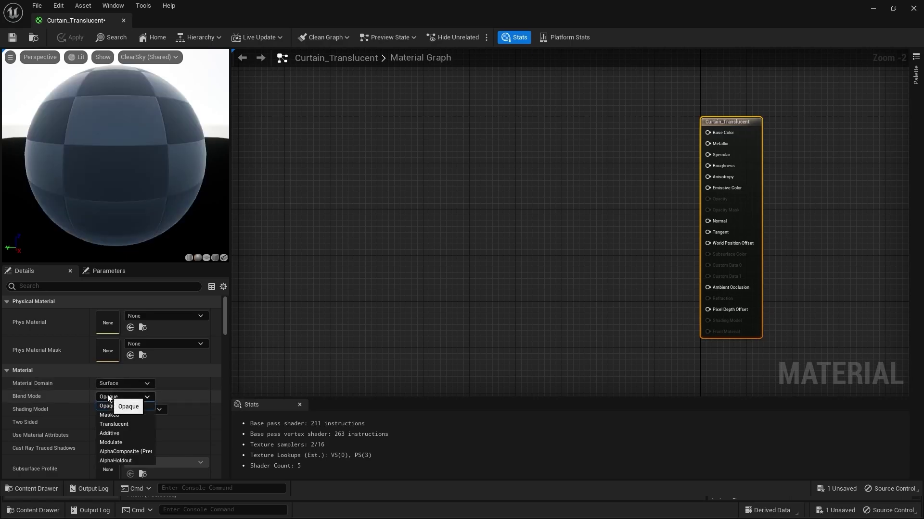
click(115, 424)
drag(227, 313, 227, 348)
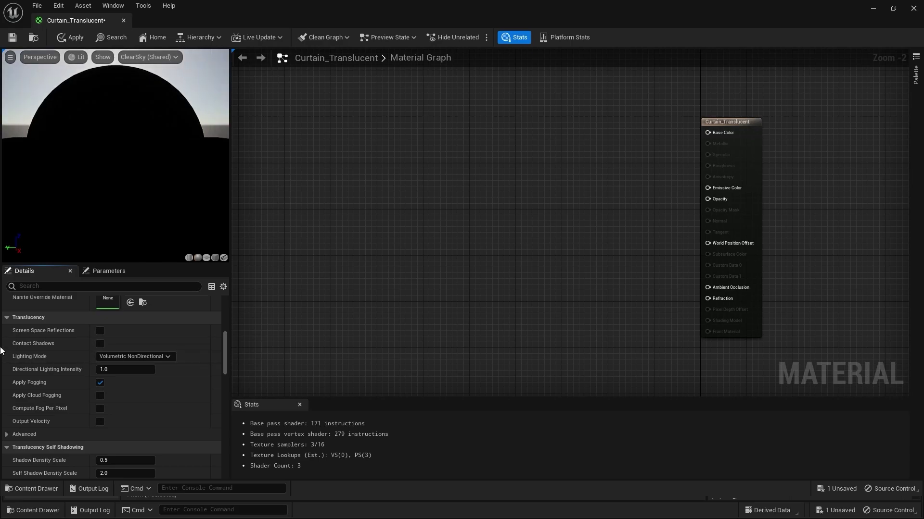
click(135, 356)
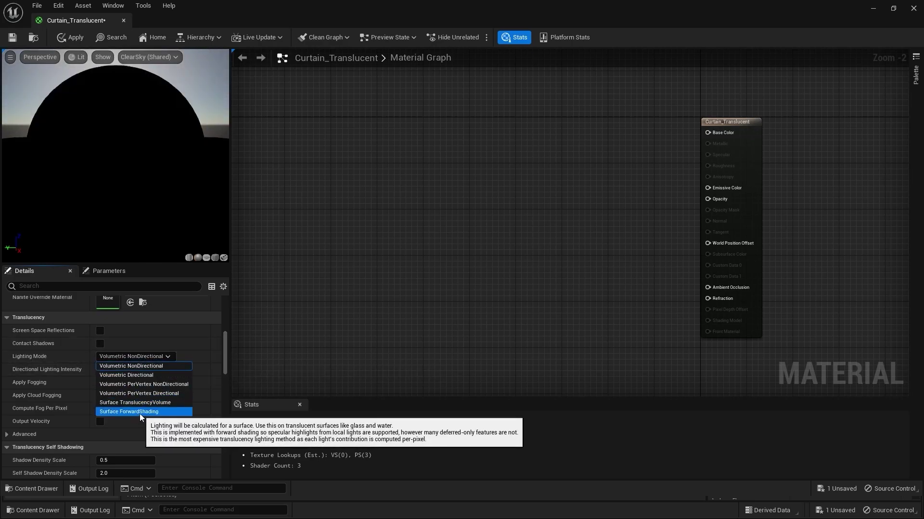
click(138, 413)
drag(225, 362, 221, 301)
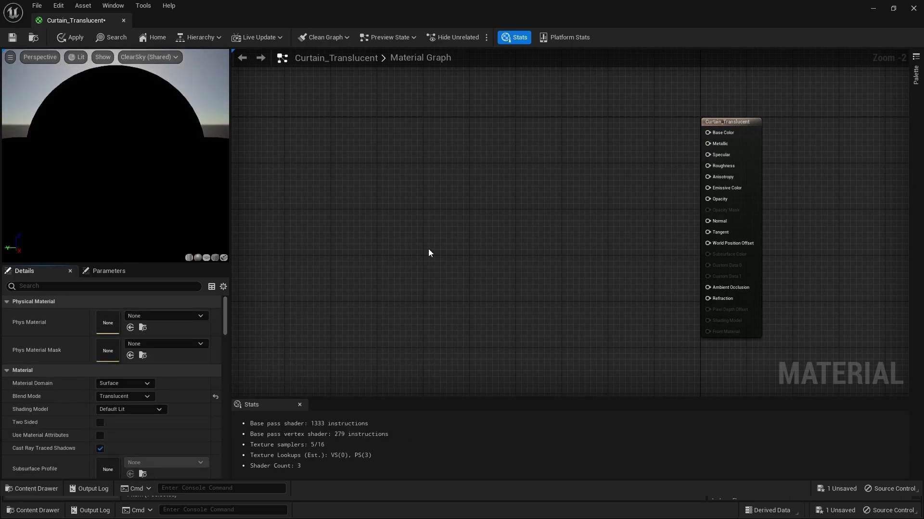
Promote the material's Base Color input to a parameter, set its colour to white, and place the node clear of the result node
right_drag(407, 195, 414, 193)
right_click(736, 133)
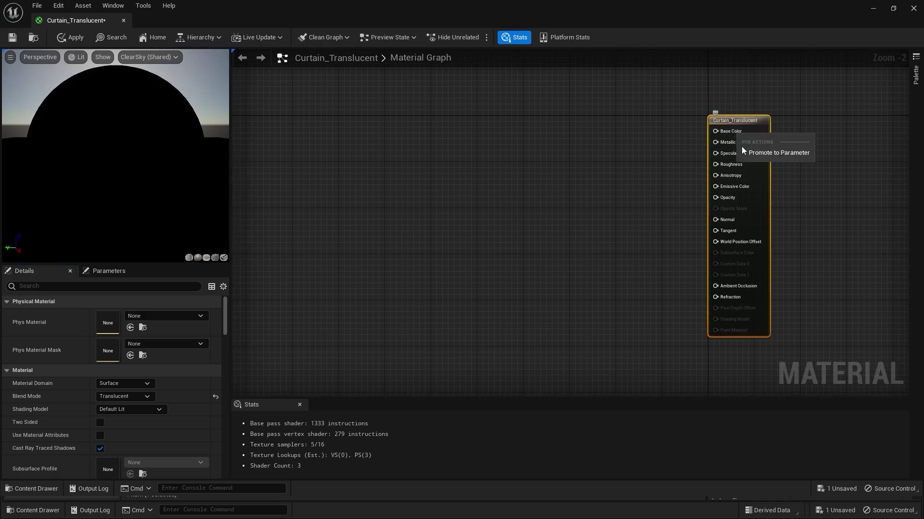
click(750, 149)
drag(689, 167, 517, 139)
double_click(517, 139)
drag(665, 275, 666, 140)
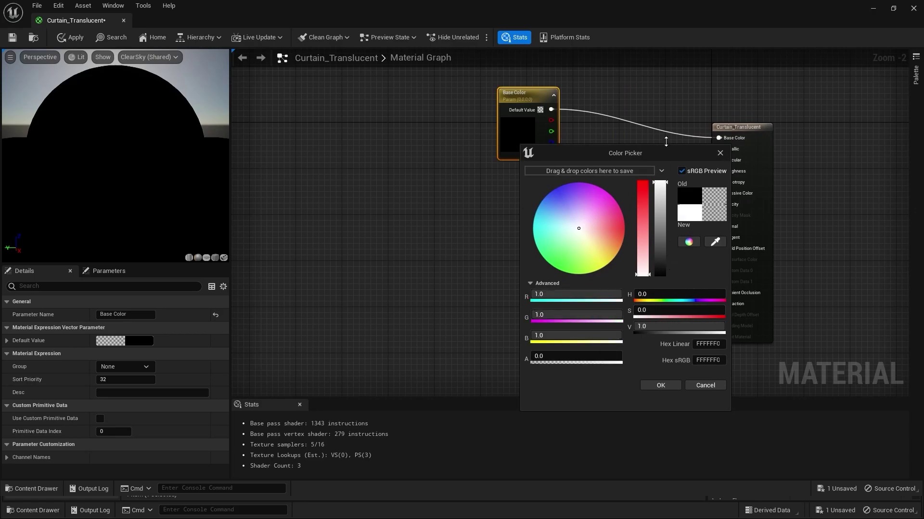
click(655, 387)
right_drag(602, 231, 601, 254)
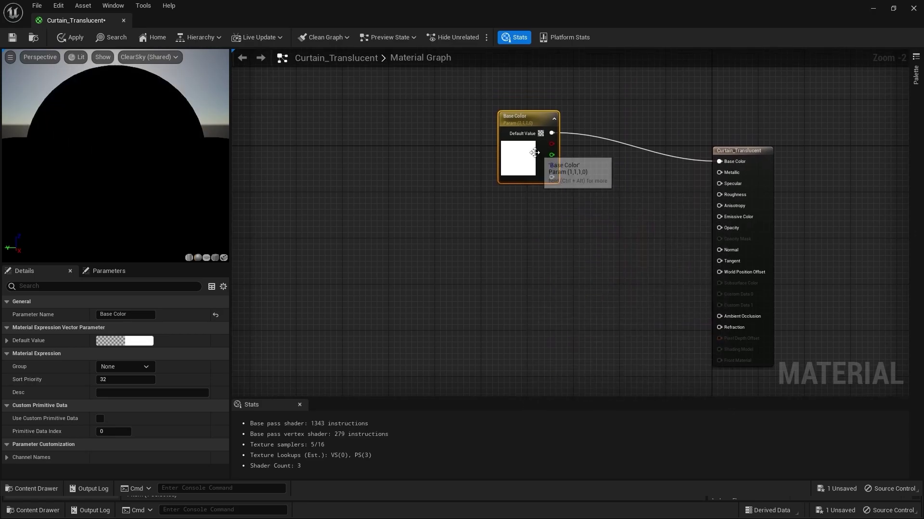
drag(534, 151, 557, 136)
Promote the material's Specular input to a parameter and place its node directly below the Base Color node
right_drag(611, 212, 575, 214)
right_click(694, 186)
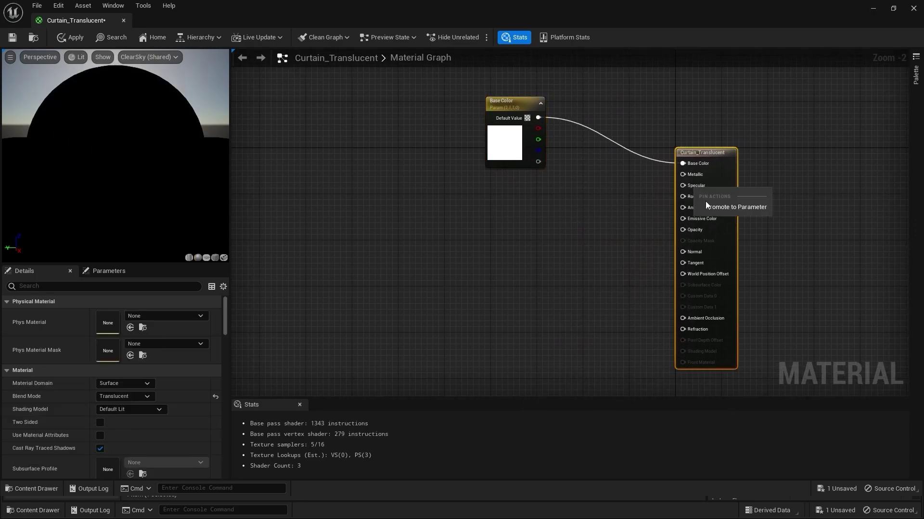
click(710, 205)
drag(663, 165, 508, 194)
right_drag(573, 245, 595, 221)
click(581, 211)
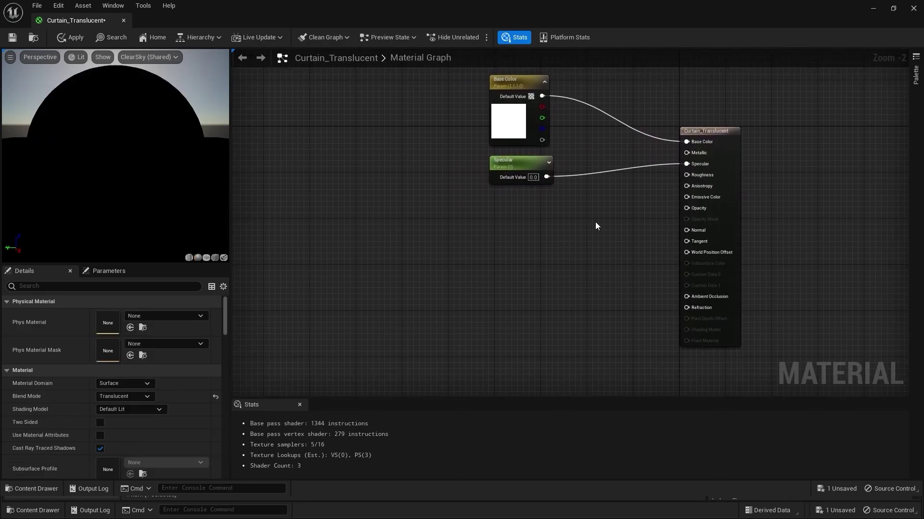
Promote the Roughness and Opacity inputs to parameters and stack their nodes below the Specular node
right_click(701, 175)
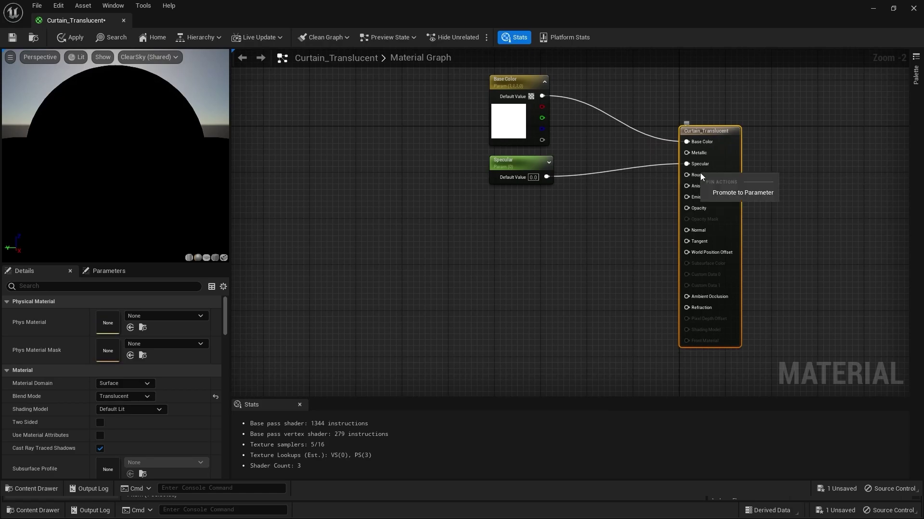
click(721, 191)
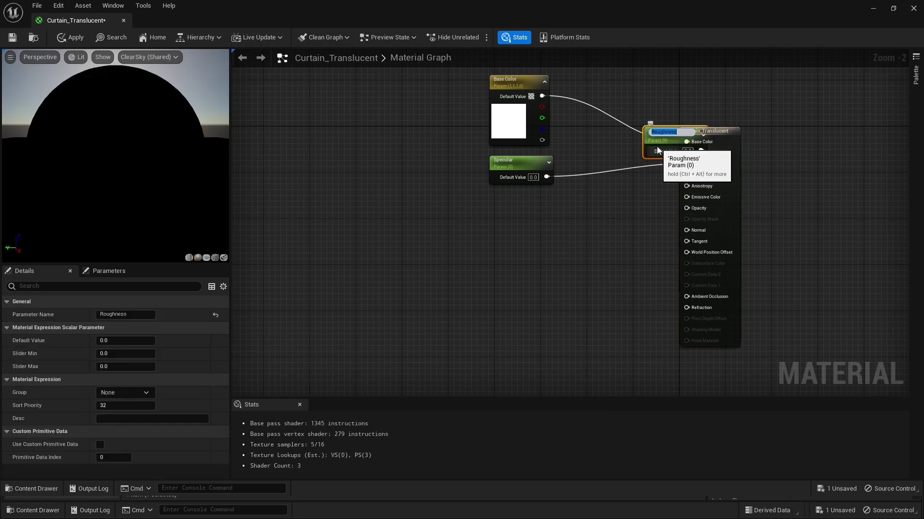
drag(657, 147, 511, 204)
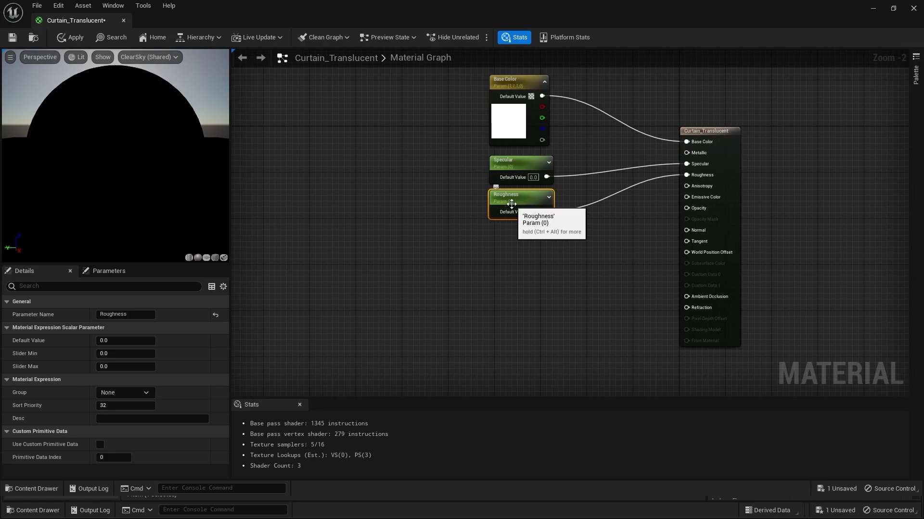
right_click(697, 210)
click(709, 223)
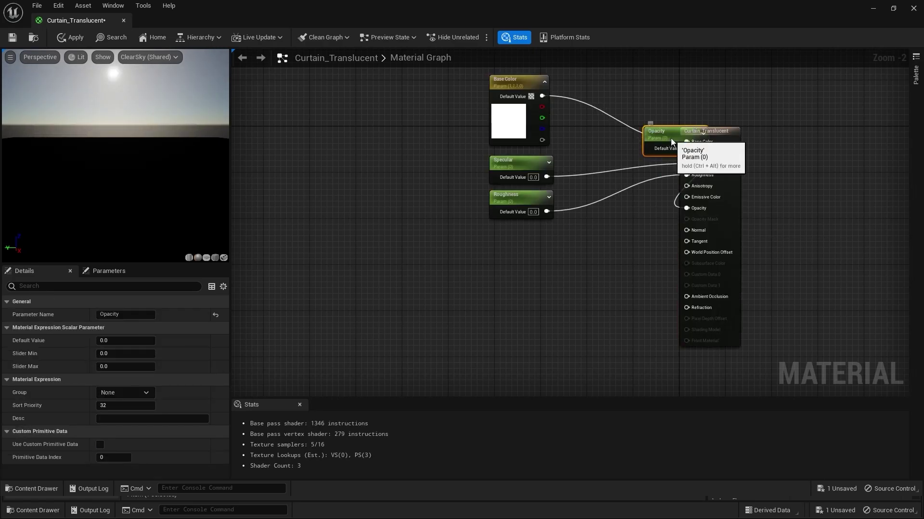
drag(671, 137, 515, 236)
Promote the Refraction input to a parameter and place its node below the Opacity node, level with its input
right_drag(614, 263, 602, 222)
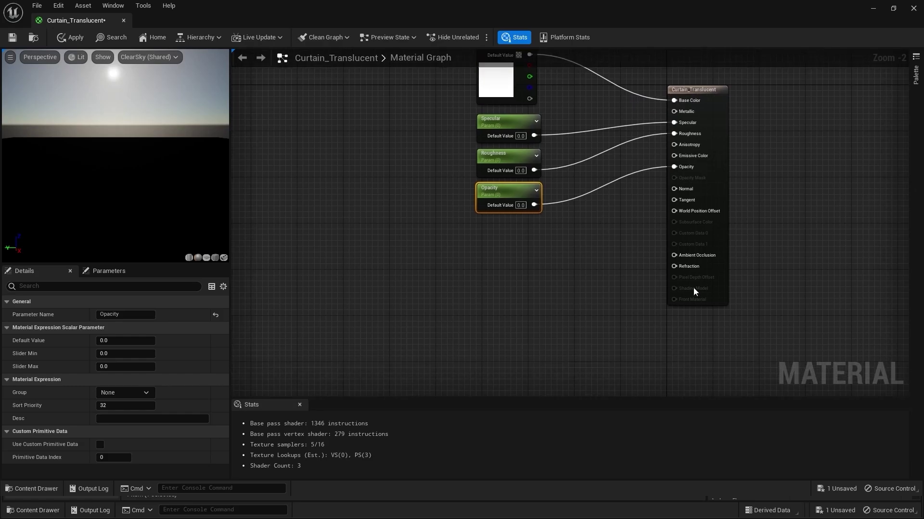
right_click(693, 267)
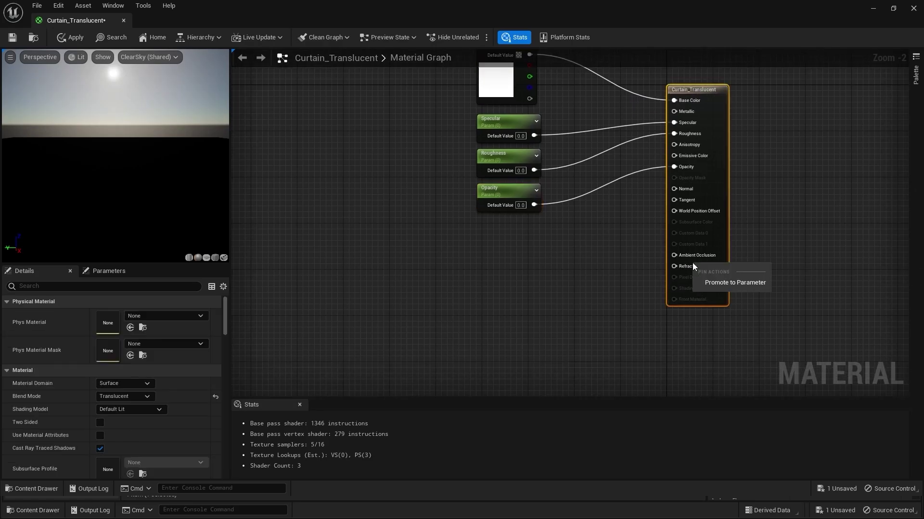
click(728, 280)
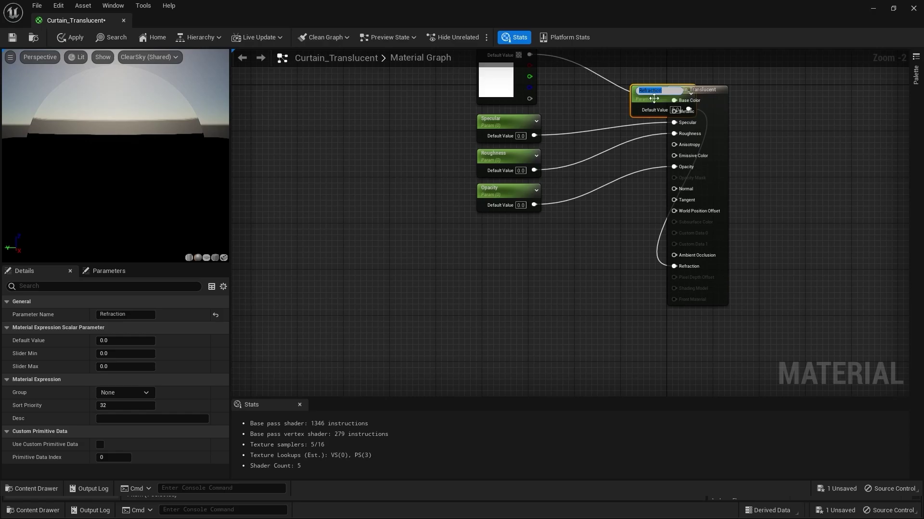
drag(653, 99, 507, 258)
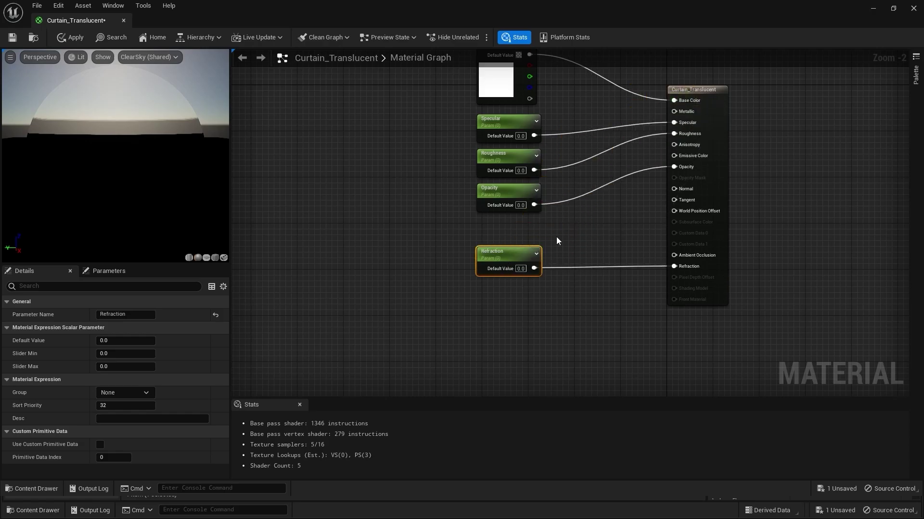
right_drag(585, 201, 611, 256)
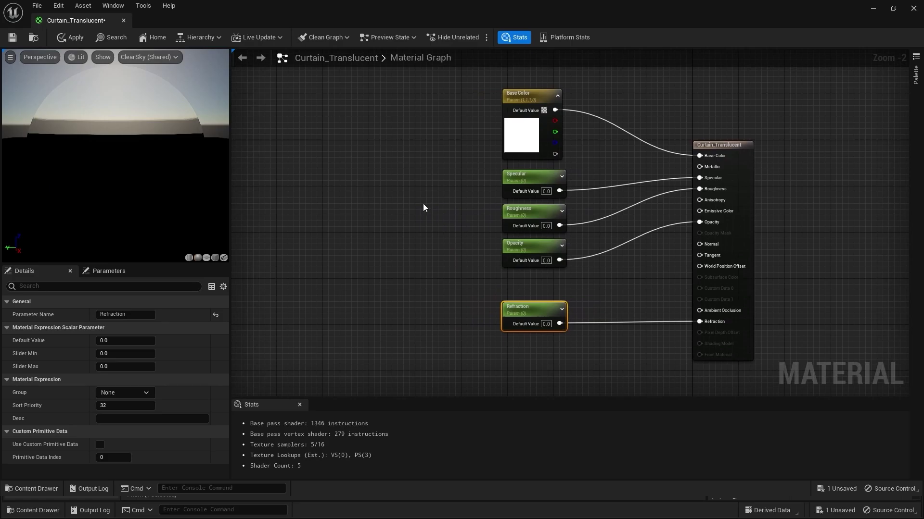
click(435, 212)
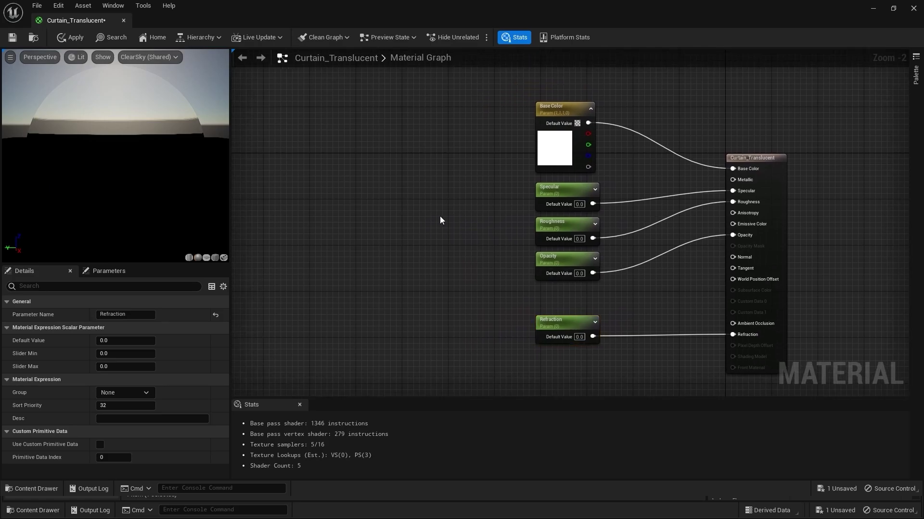
Apply the changes to Curtain_Translucent and create a material instance from it in the Curtains_Material folder
click(74, 39)
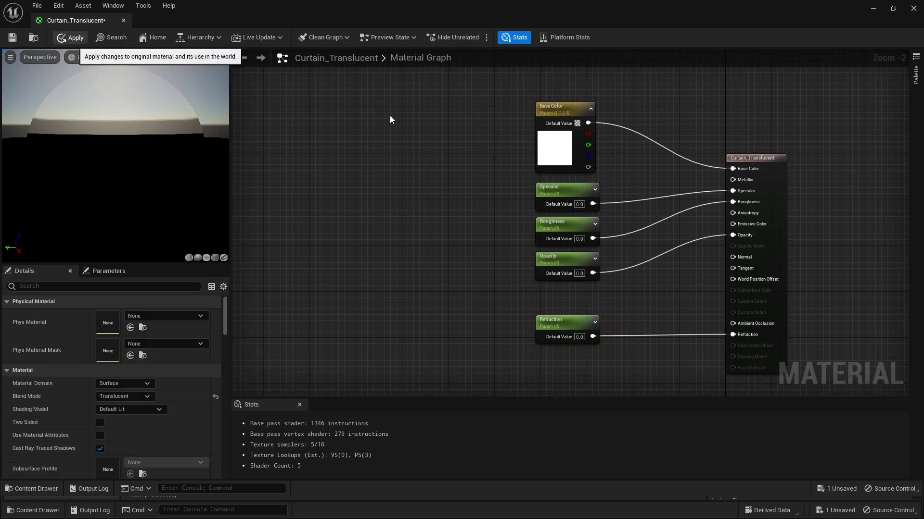
click(864, 11)
right_click(144, 435)
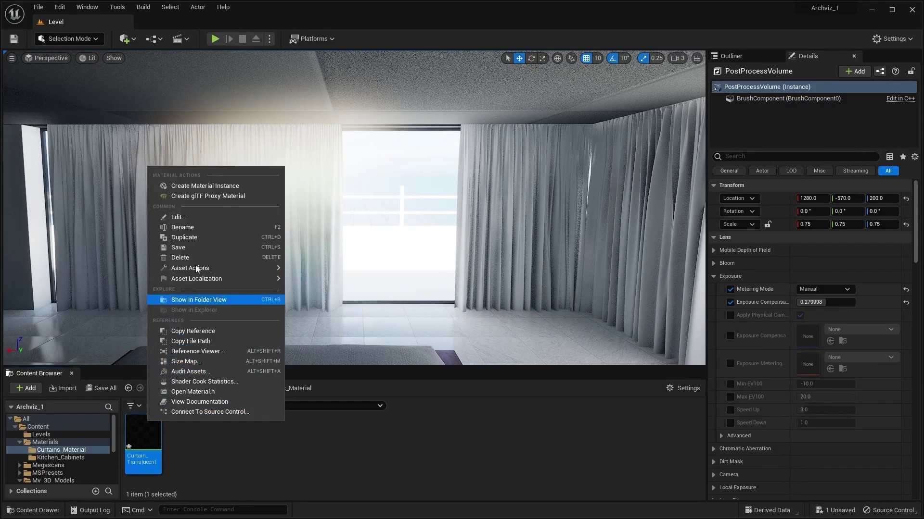
click(205, 186)
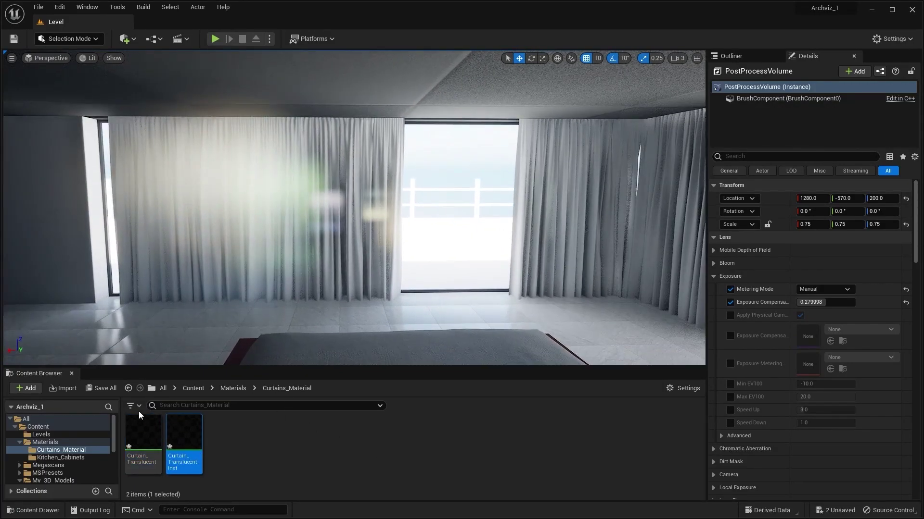
Assign the new curtain material instance to the bedroom's window curtains in the level
drag(186, 435, 329, 208)
right_drag(329, 208, 433, 210)
drag(188, 432, 391, 256)
right_drag(441, 236, 425, 249)
Open the curtain material instance in a smaller window beside the curtains and enable its Opacity, Refraction, Roughness, Specular and Base Color overrides
double_click(188, 426)
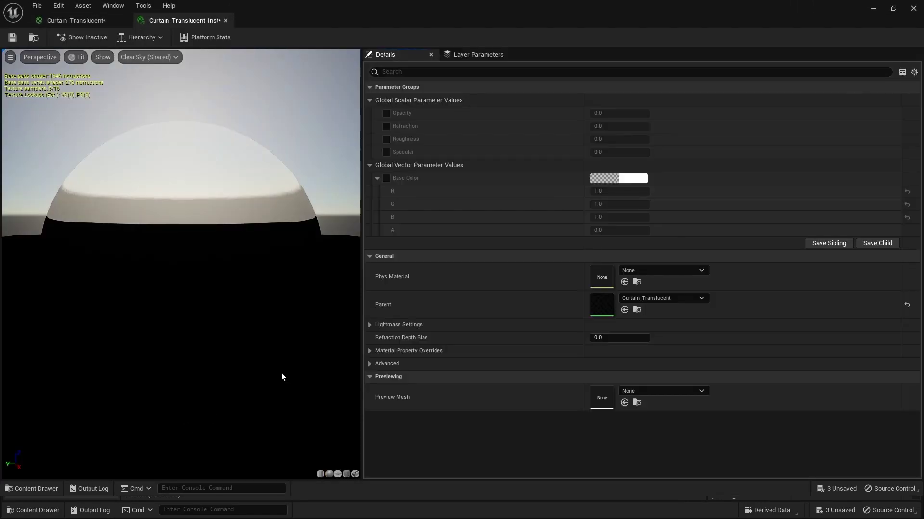
double_click(481, 25)
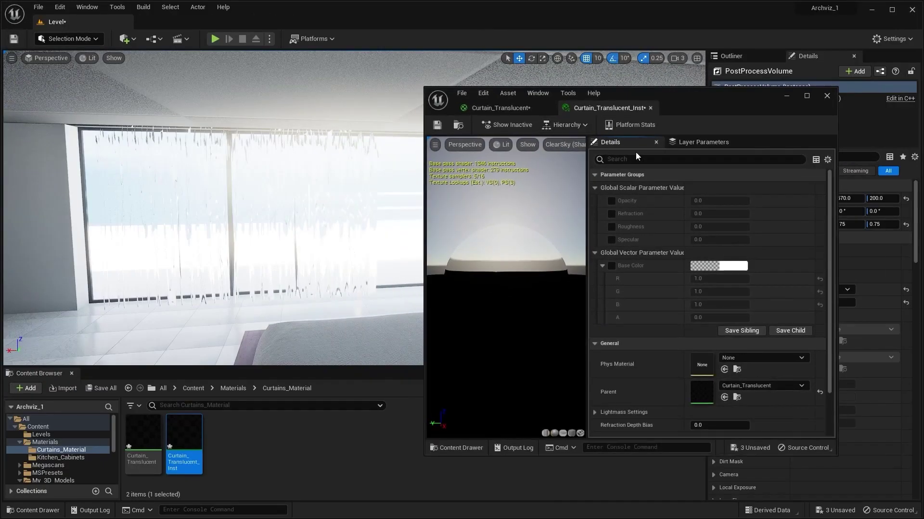
click(611, 201)
click(611, 213)
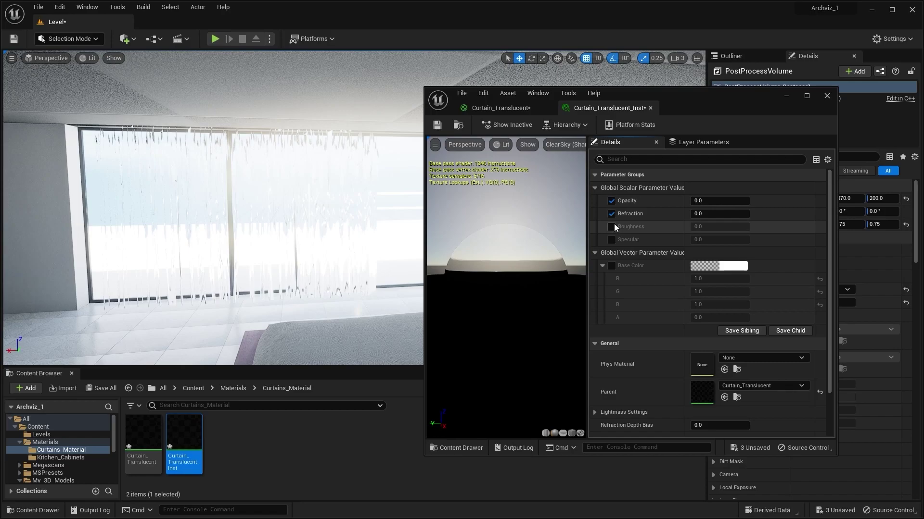
click(612, 227)
click(611, 240)
click(611, 266)
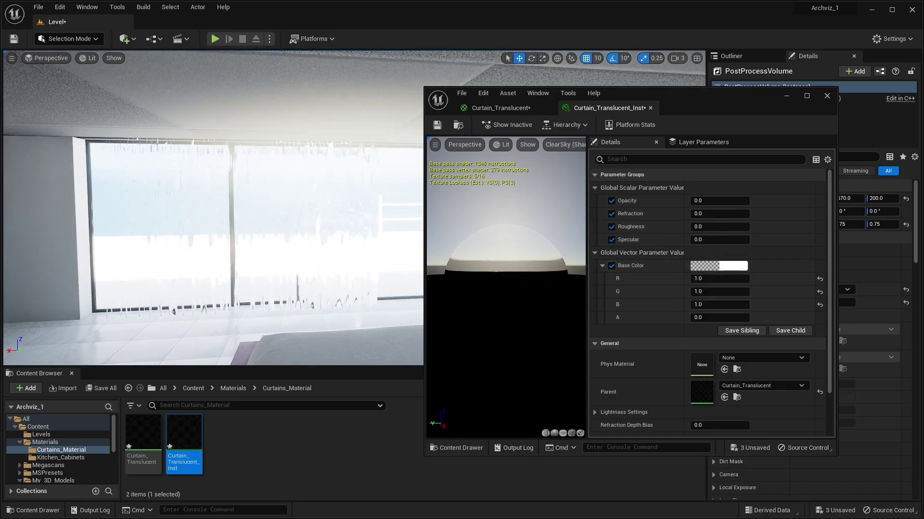
Set the curtain instance's Opacity to 0.95 and its Refraction to 1
click(739, 201)
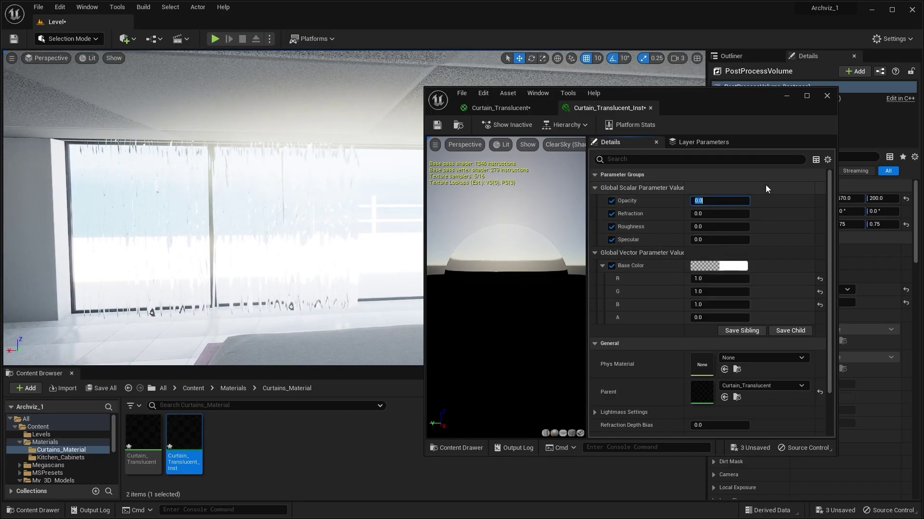
text(0.95)
key(Return)
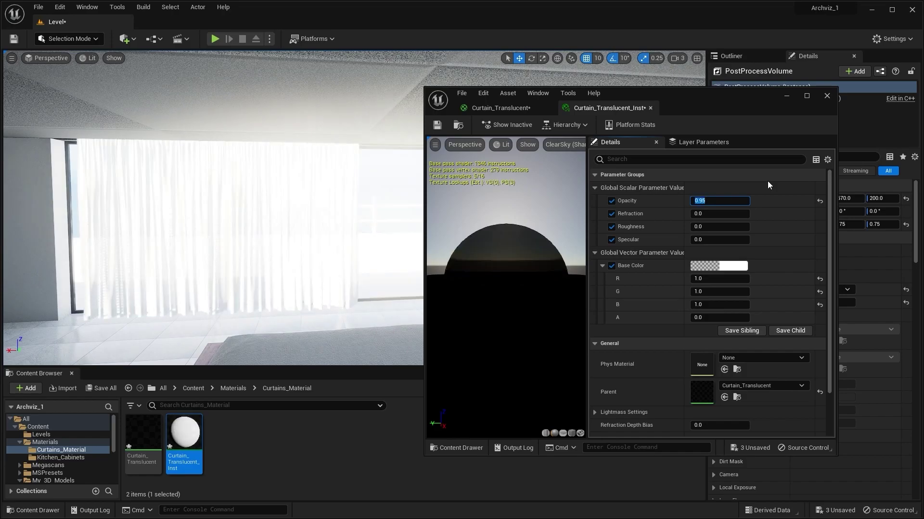
click(707, 213)
text(1)
key(Return)
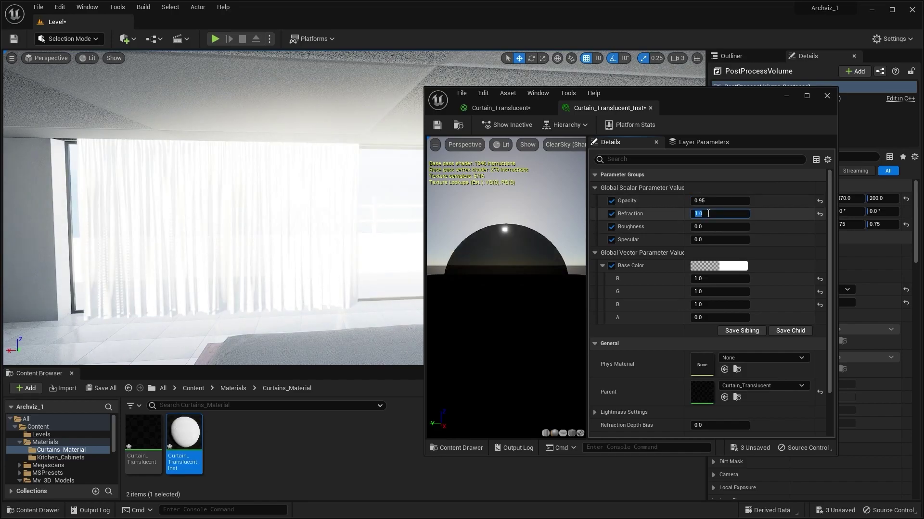
Set the curtain instance's Roughness to 0.5 and its Specular to 1
click(718, 227)
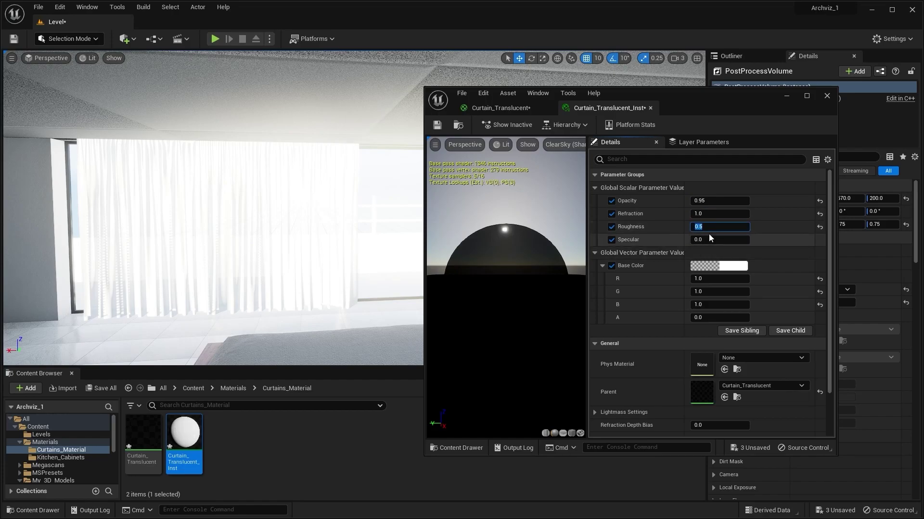
click(703, 241)
text(1)
key(Return)
Darken the curtain instance's Base Color by setting its colour value (V) to 0.8
drag(750, 102, 722, 115)
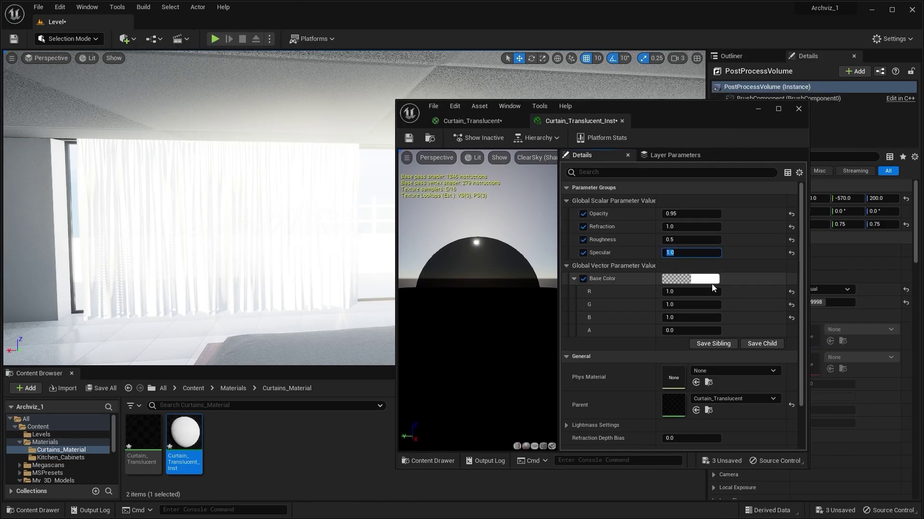
click(711, 284)
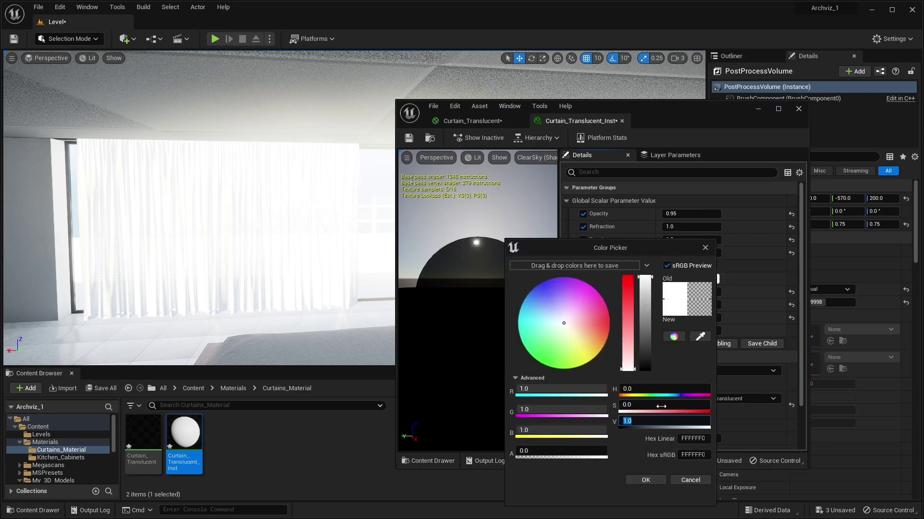
text(0.8)
key(Return)
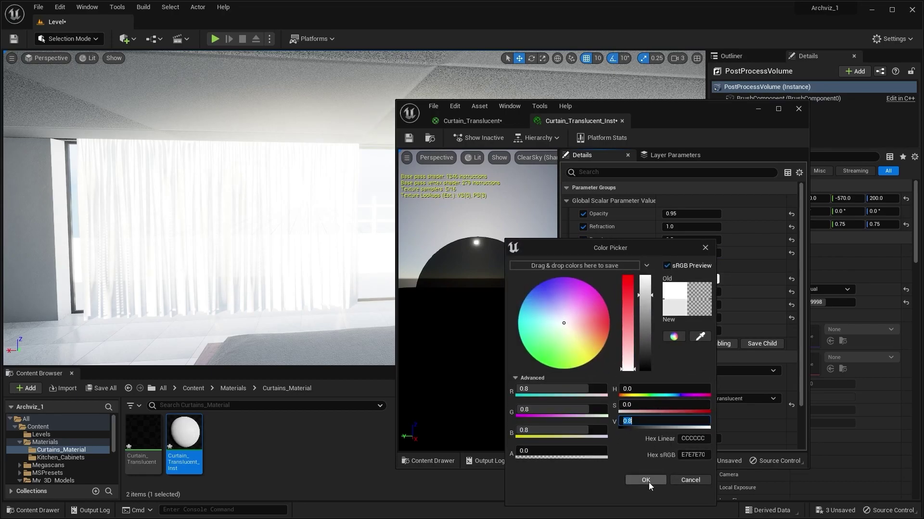
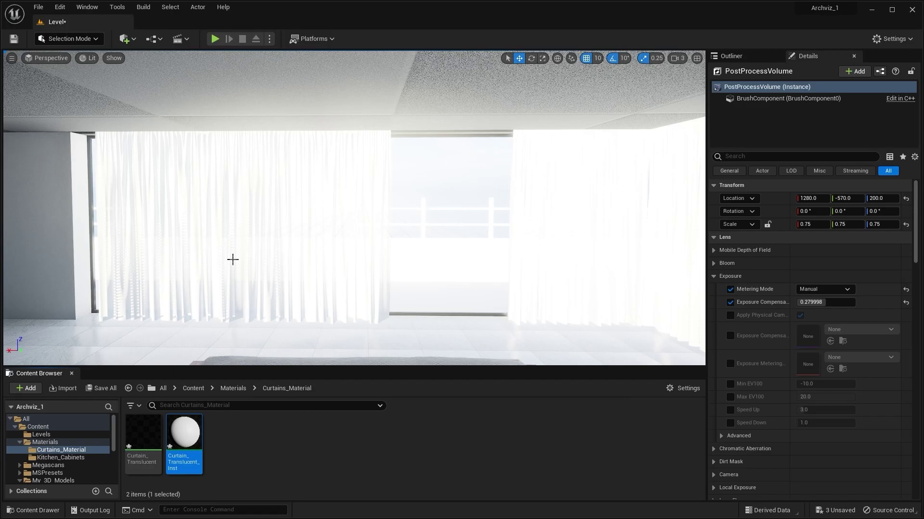
key(d)
right_drag(233, 260, 233, 260)
key(a)
Open the project's Rendering settings and review the Global Illumination, Reflections, Lumen, Shadows and Hardware Ray Tracing options
click(892, 39)
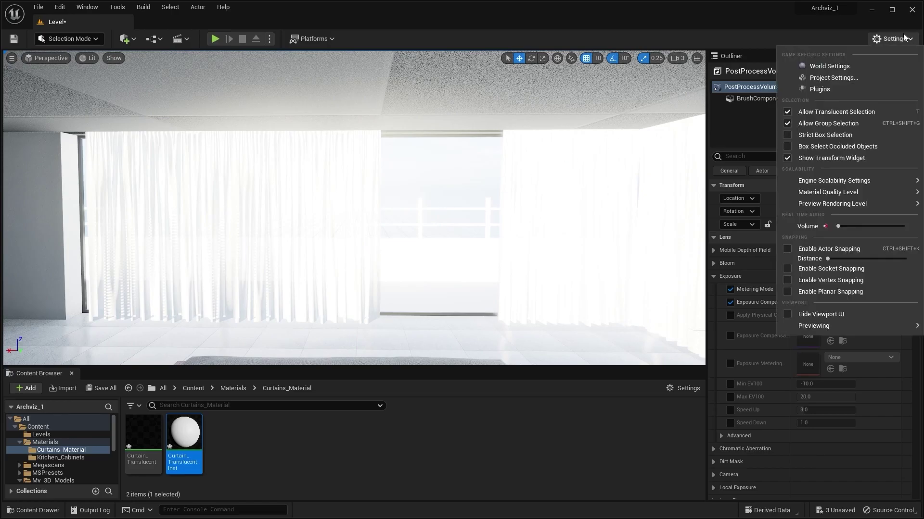
click(831, 78)
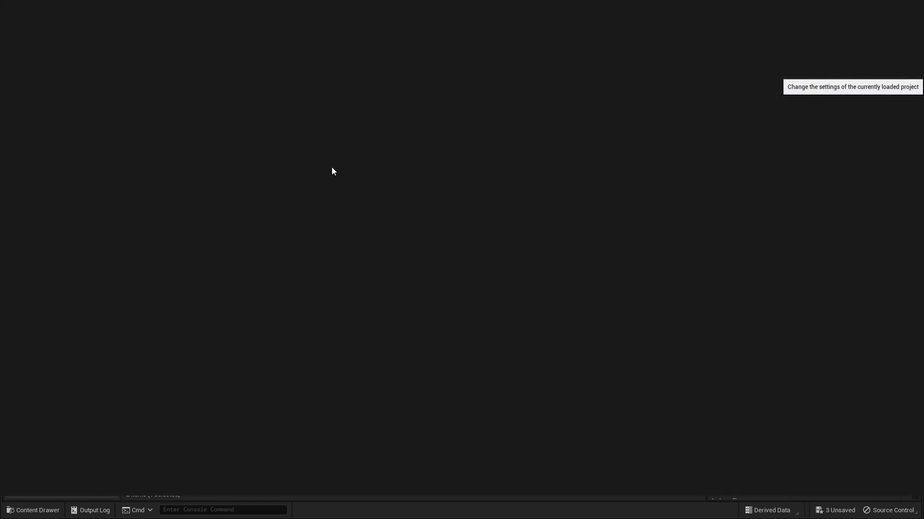
scroll(40, 308, down, 3)
scroll(39, 308, down, 5)
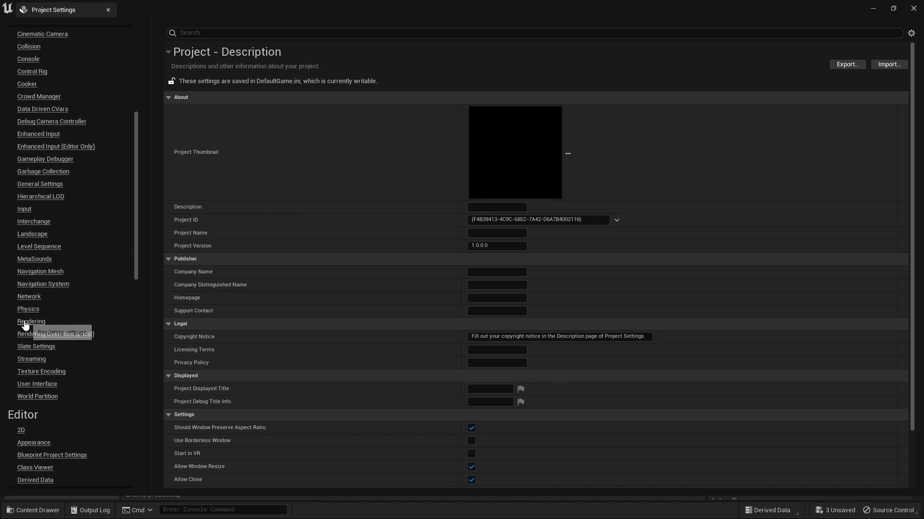
click(25, 322)
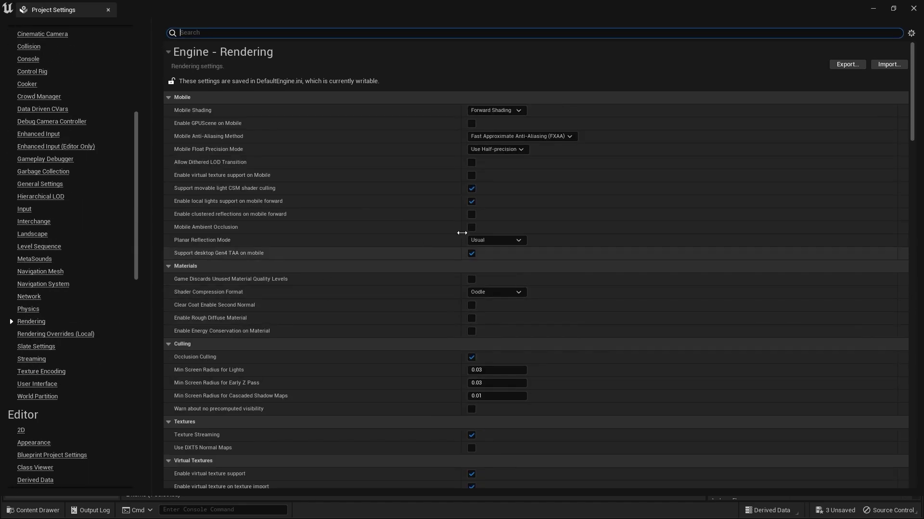
scroll(566, 252, down, 1)
scroll(567, 253, down, 20)
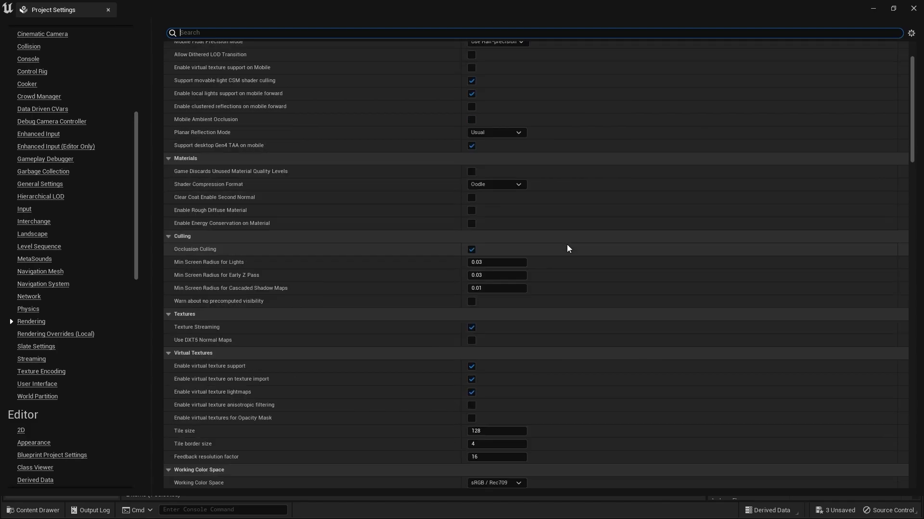
scroll(566, 244, down, 12)
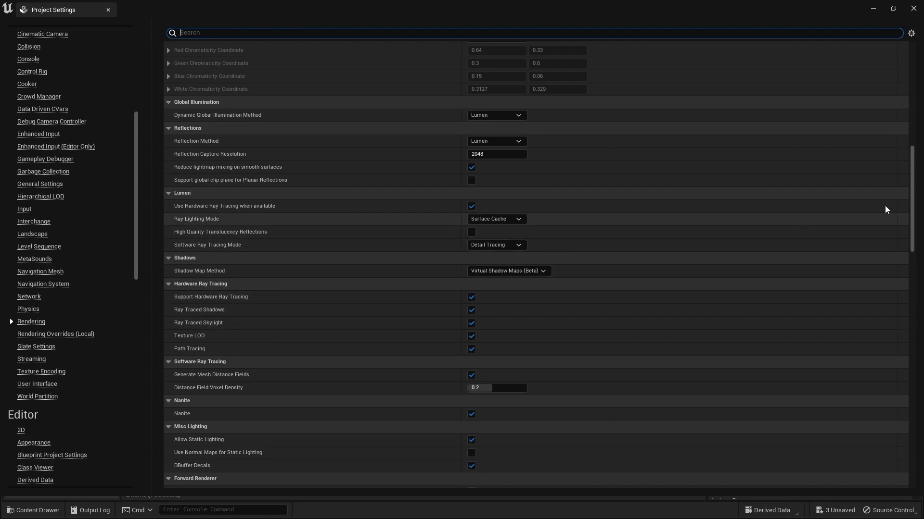
scroll(915, 182, down, 7)
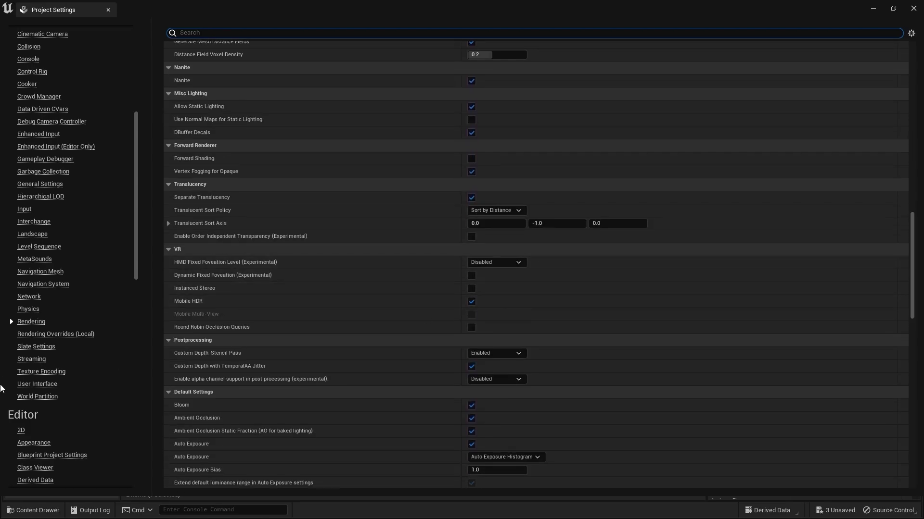
Open the Windows platform settings and check the targeted shader formats and the Default RHI option
scroll(38, 402, down, 2)
scroll(39, 402, down, 13)
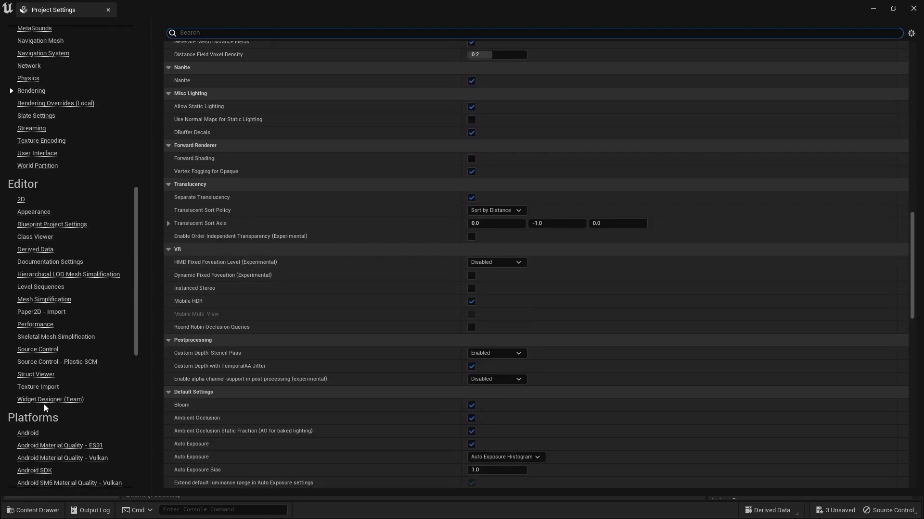
scroll(45, 418, down, 10)
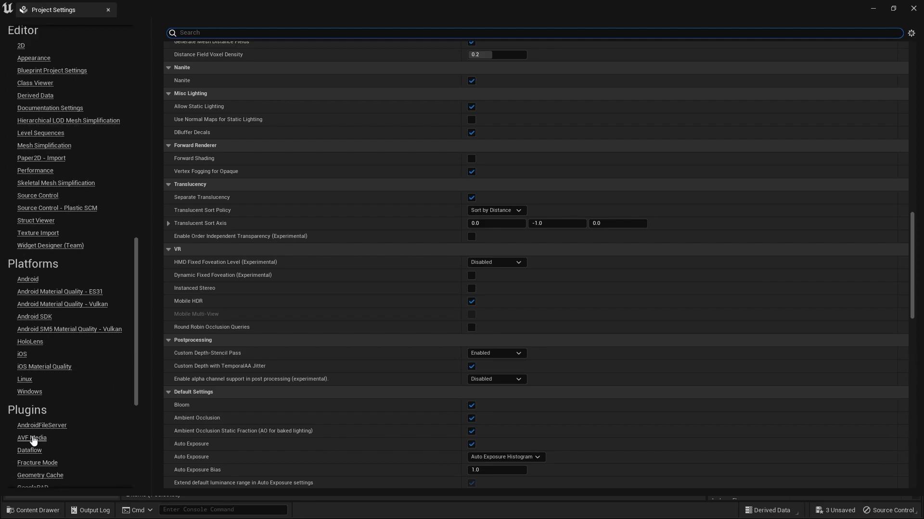
click(29, 392)
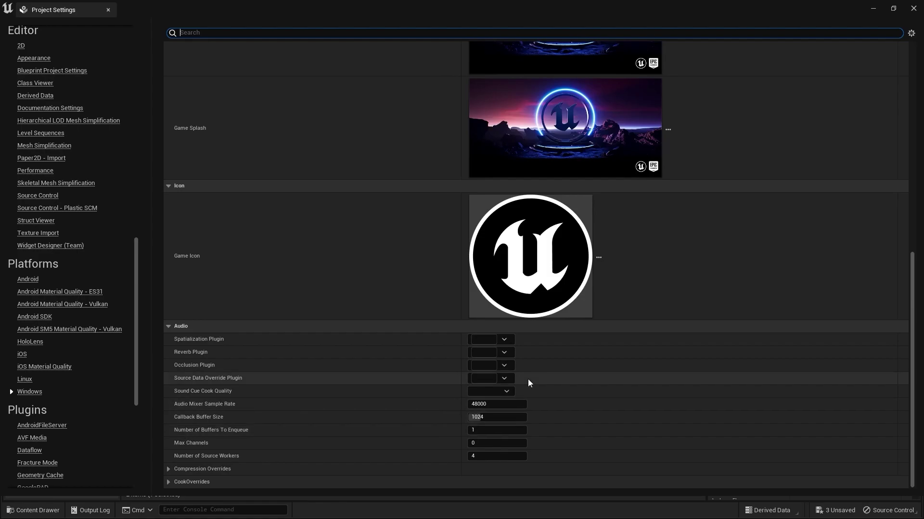
scroll(631, 362, up, 3)
scroll(632, 359, up, 4)
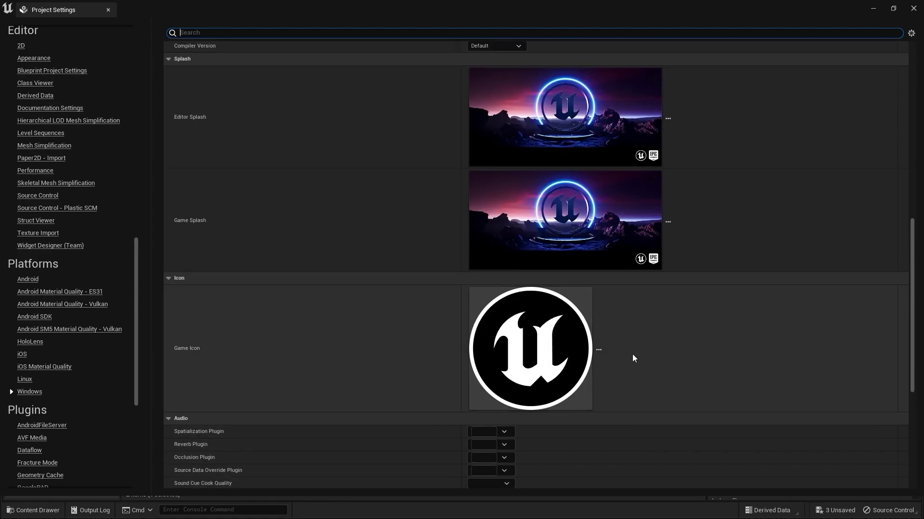
scroll(635, 325, up, 5)
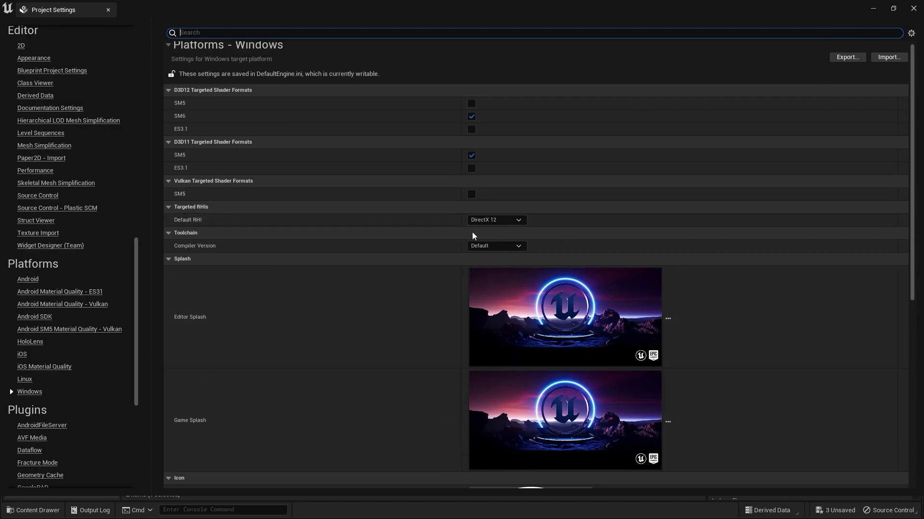
click(517, 220)
click(516, 220)
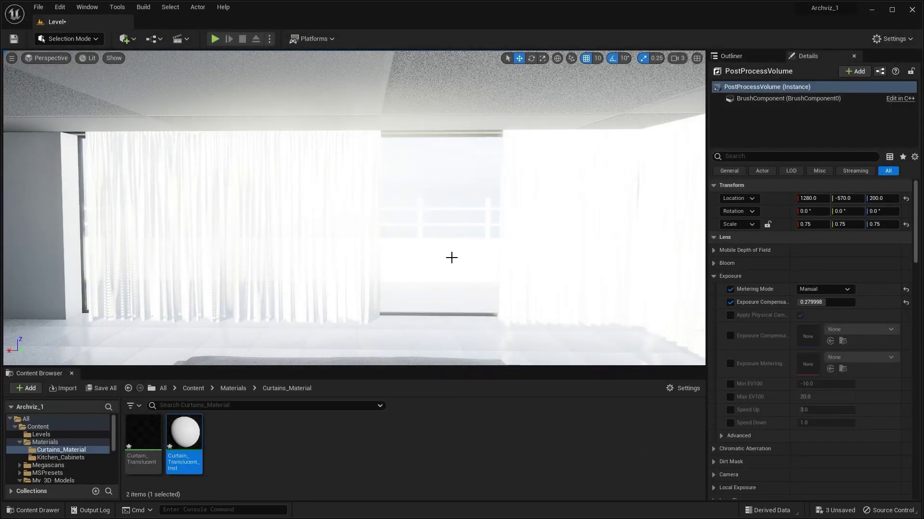
Filter the PostProcessVolume's details by "pathtracing"
right_drag(451, 258, 456, 239)
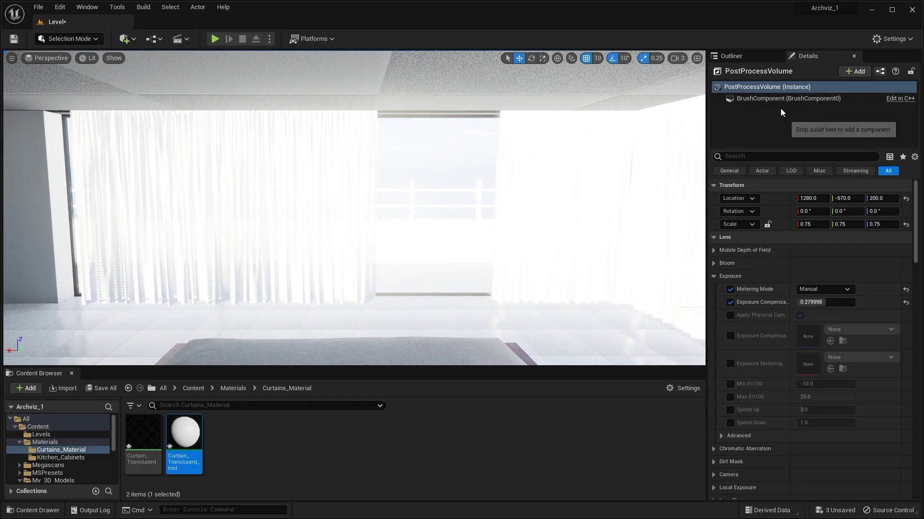
click(757, 54)
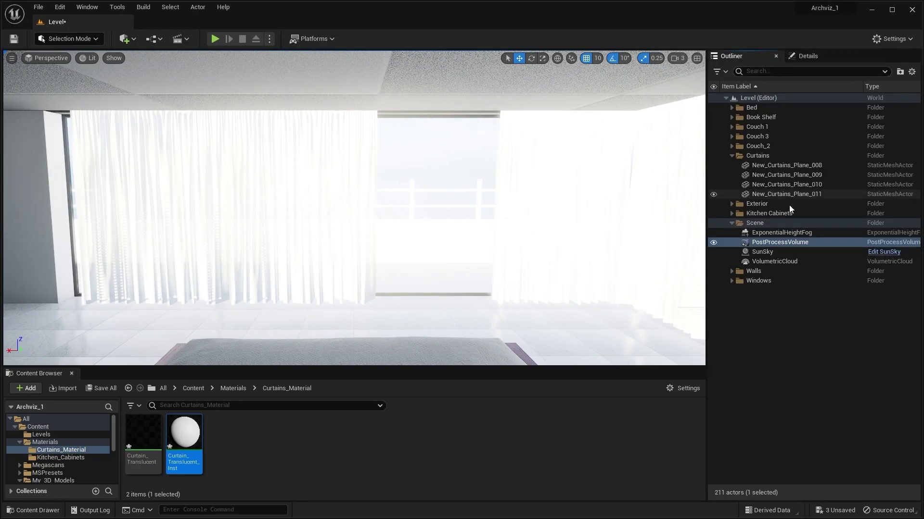
click(808, 56)
click(802, 154)
text(pathtracing)
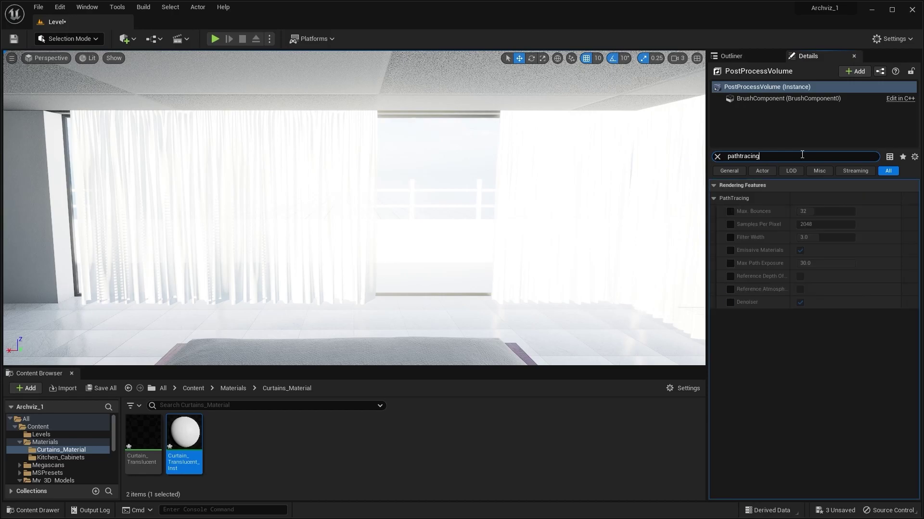
Enable all eight PathTracing overrides of the PostProcessVolume, from Max. Bounces to Denoiser, and set Samples Per Pixel to 128
click(729, 212)
click(729, 224)
click(730, 237)
click(729, 250)
click(730, 264)
click(730, 276)
click(731, 289)
click(732, 302)
click(799, 223)
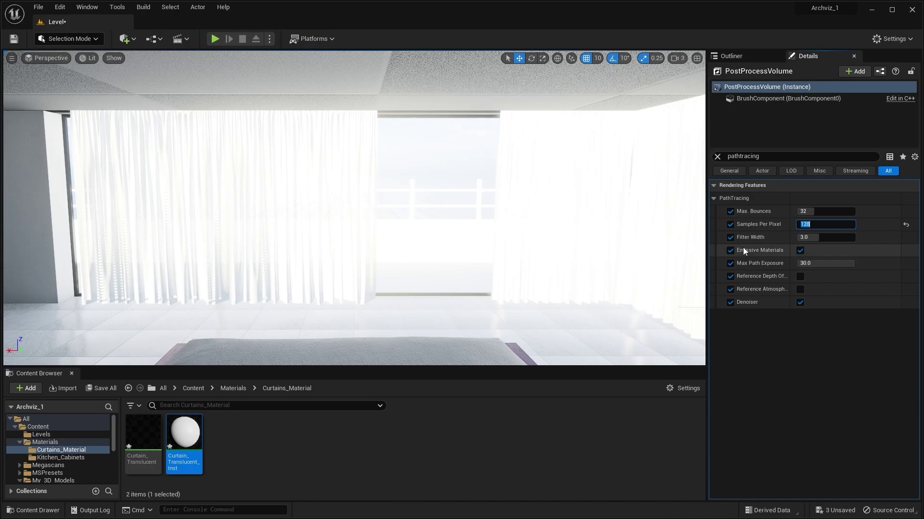
Preview the bedroom curtains in Path Tracing view mode, return to Lit mode and clear the details filter
right_drag(551, 208, 494, 195)
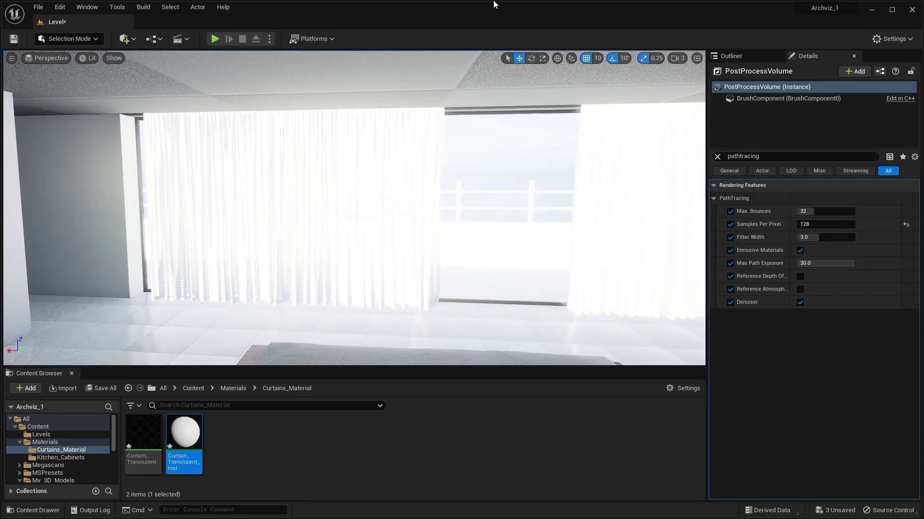
click(88, 62)
click(124, 177)
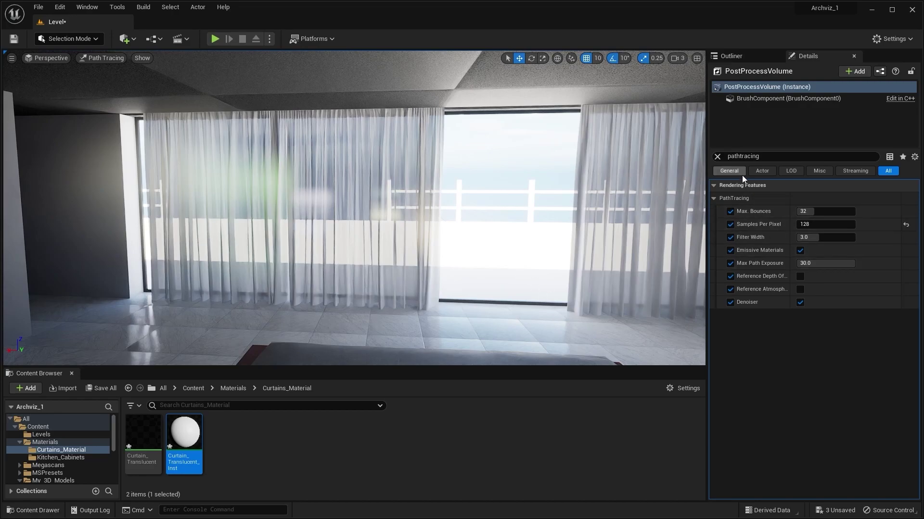
click(106, 60)
click(106, 73)
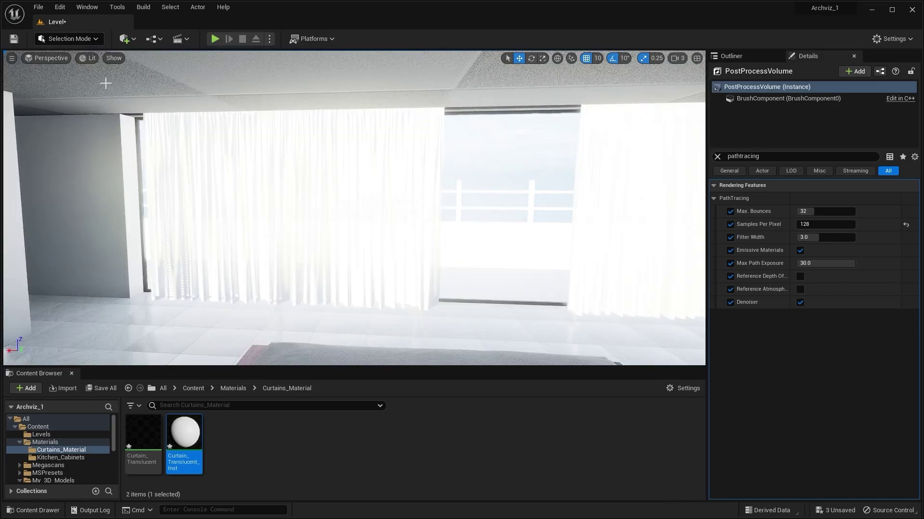
click(719, 157)
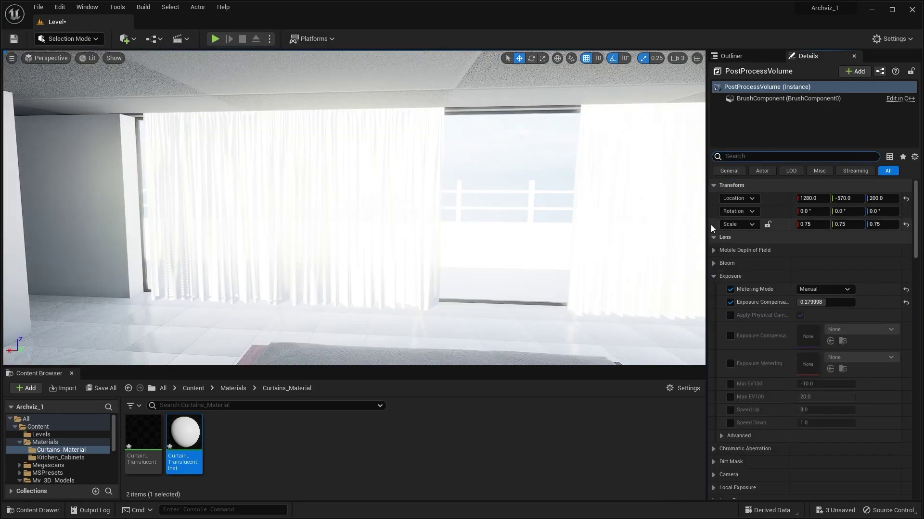
Examine the curtains from outside the bedroom windows to check how their back faces render
right_drag(480, 241, 243, 236)
key(w)
key(s)
key(d)
key(w)
key(w)
key(q)
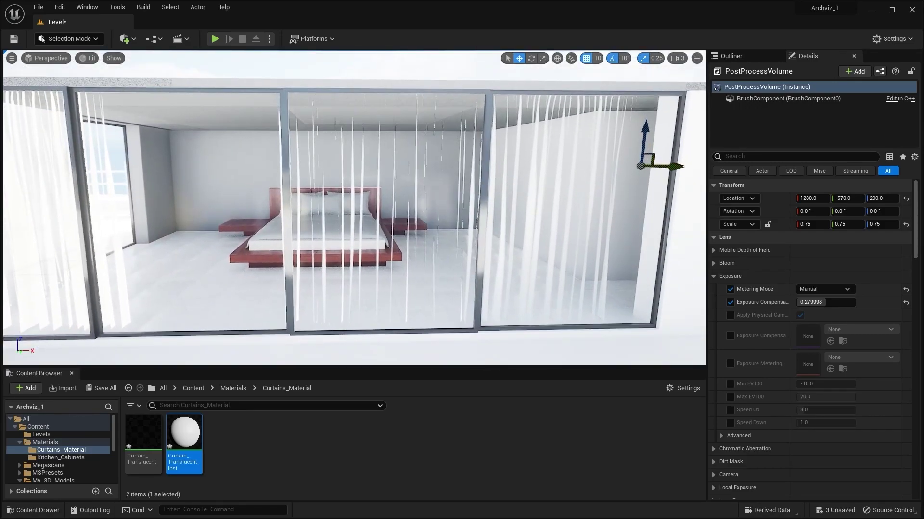
right_drag(657, 236, 632, 232)
key(d)
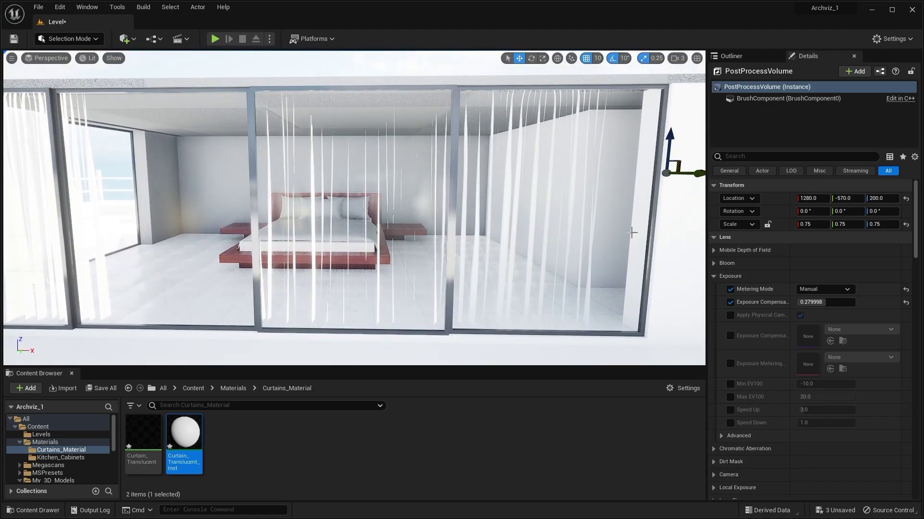
click(279, 464)
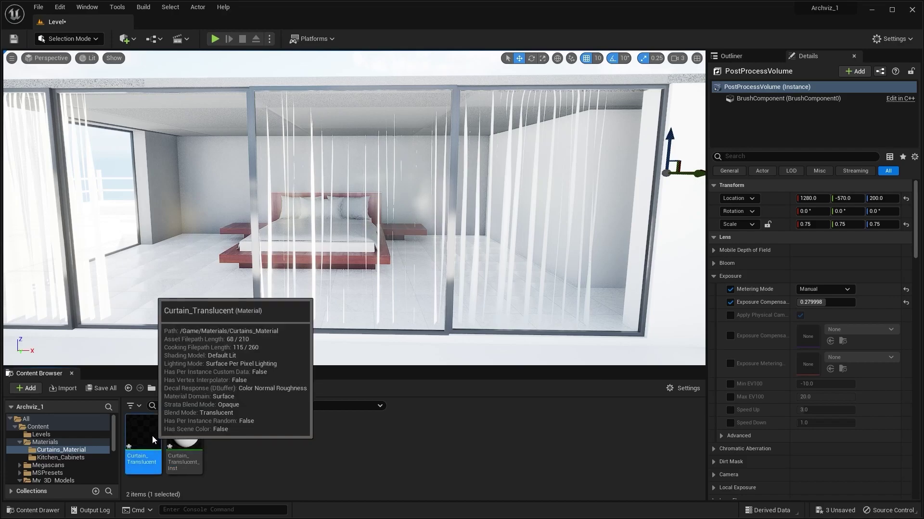
Make the Curtain_Translucent material Two Sided, apply the change and close the material editor
double_click(143, 438)
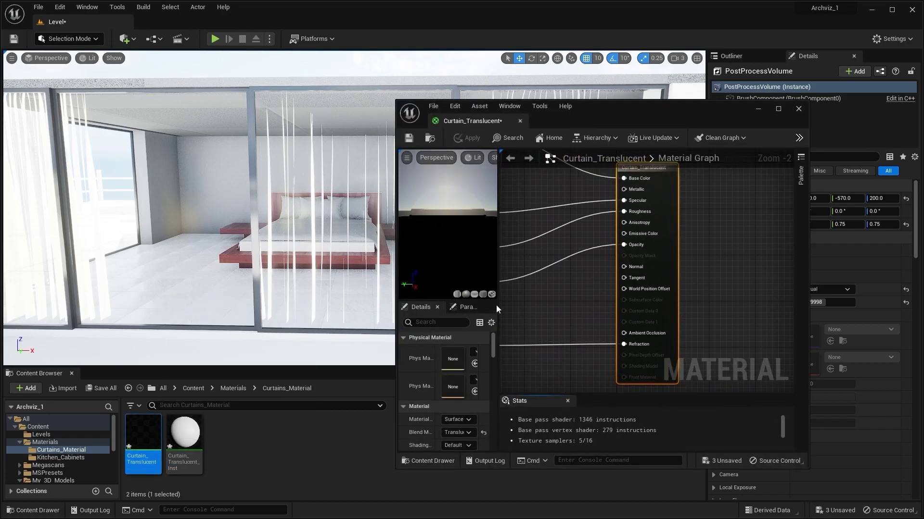
drag(497, 305, 568, 305)
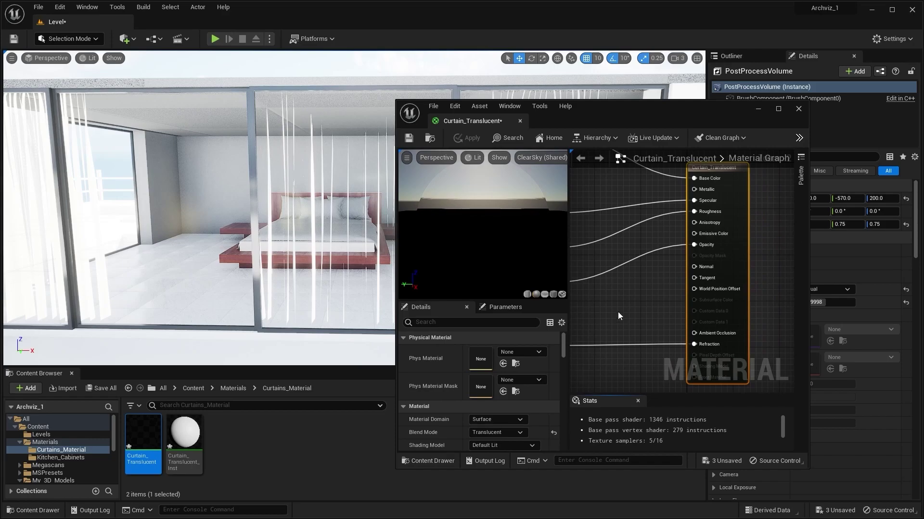
scroll(560, 345, down, 3)
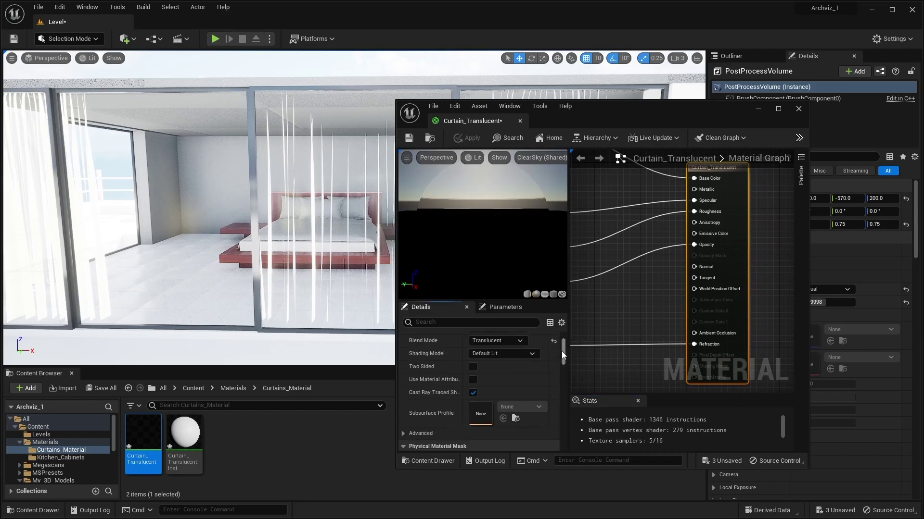
click(473, 372)
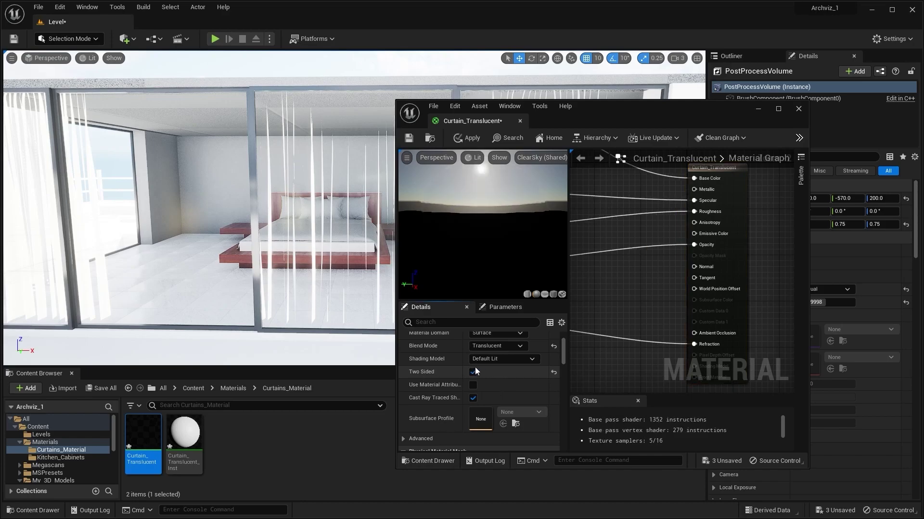
click(470, 138)
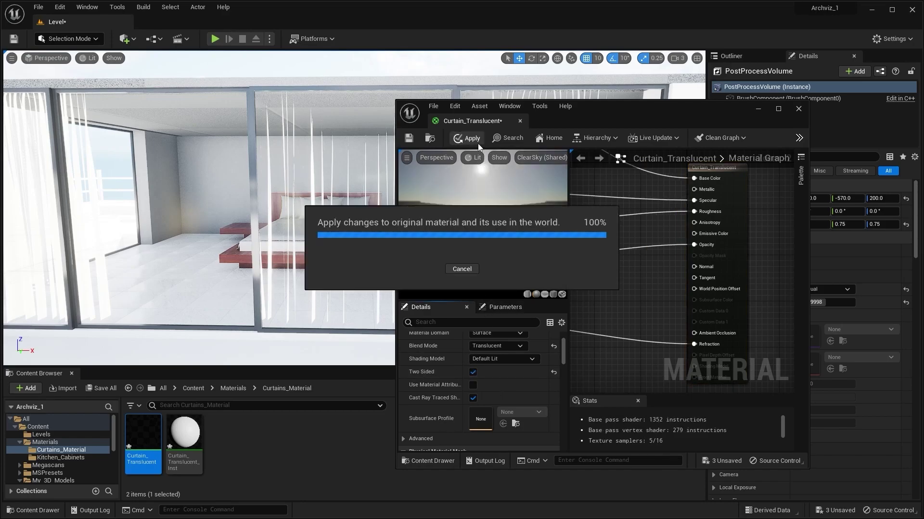
click(796, 112)
Select the curtain New_Curtains_Plane_009 and examine the curtains from inside the bedroom, both close up and from a distance
right_drag(458, 216, 683, 193)
key(w)
right_drag(331, 207, 495, 169)
click(302, 171)
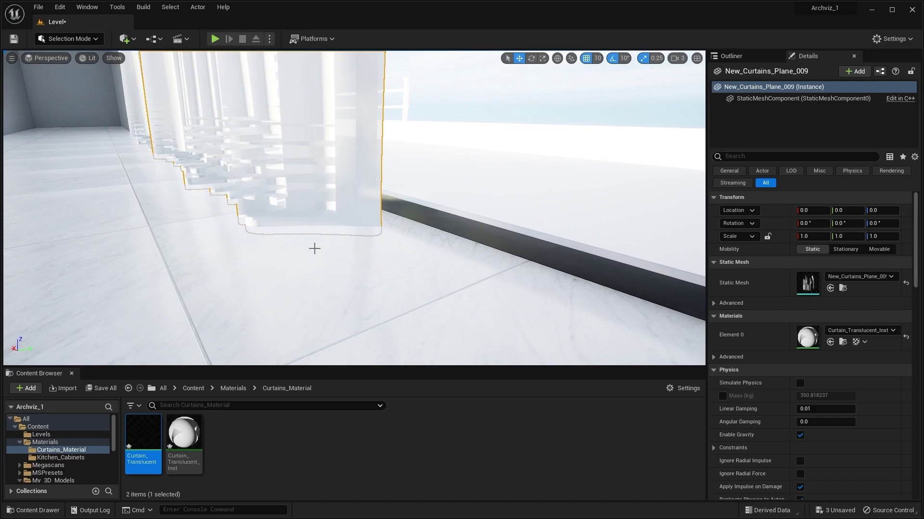
right_drag(314, 249, 315, 249)
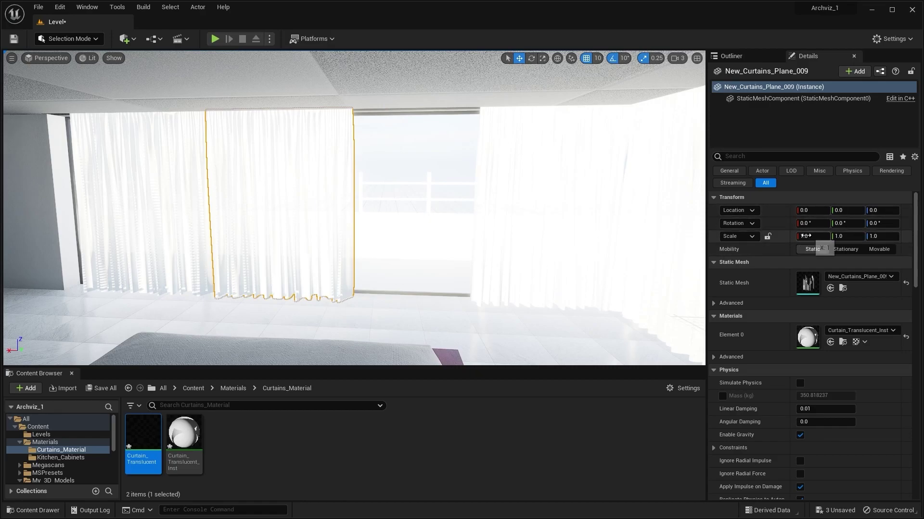
right_drag(452, 214, 472, 206)
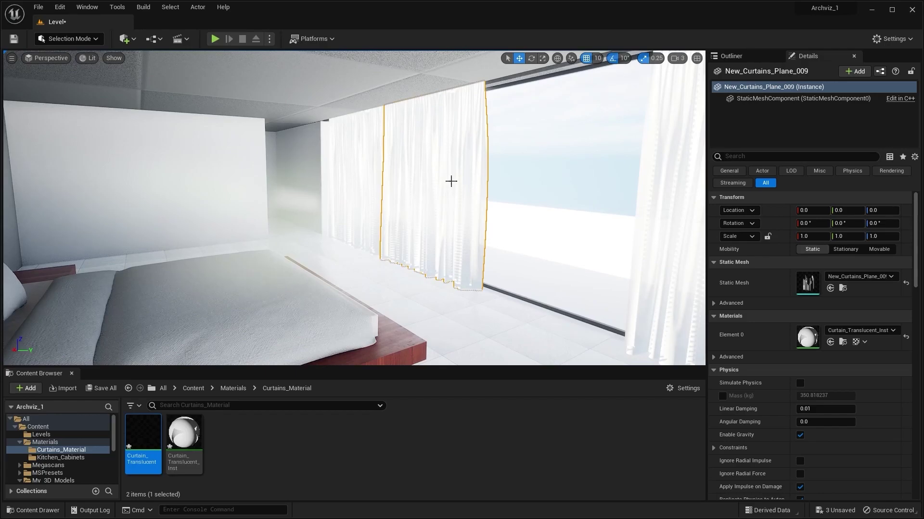
right_drag(450, 181, 442, 182)
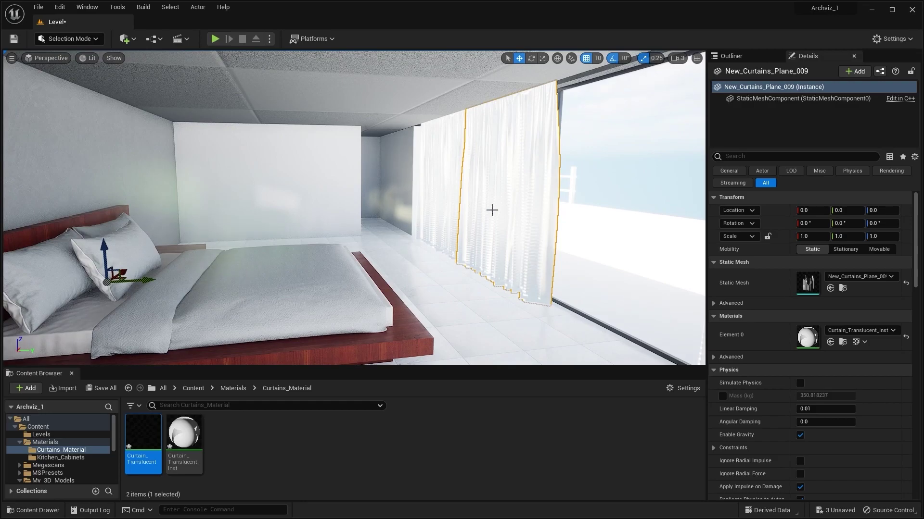
mouse_move(472, 210)
right_down()
mouse_move(578, 207)
mouse_move(444, 215)
mouse_move(453, 240)
mouse_move(459, 215)
right_up()
Switch to Modeling mode and move the pivot of New_Curtains_Plane_009 to its center with the Pivot tool
click(86, 41)
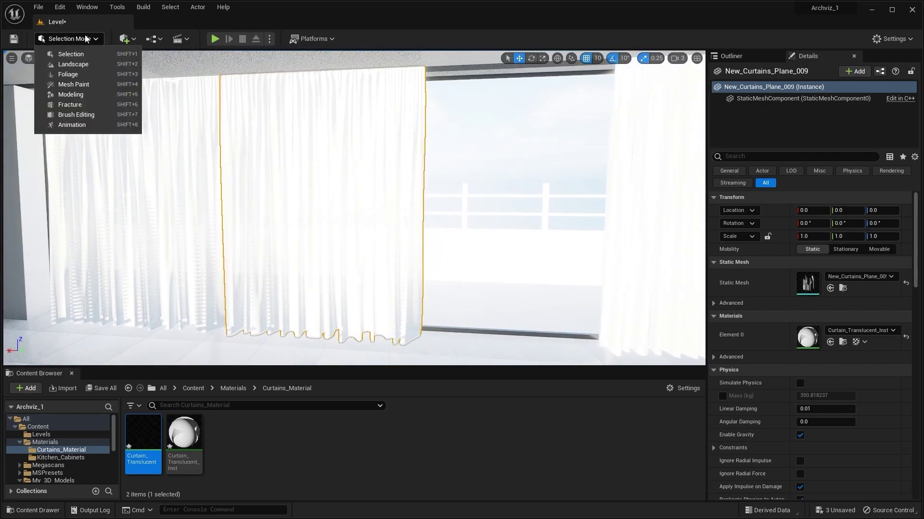
click(82, 94)
scroll(61, 191, down, 5)
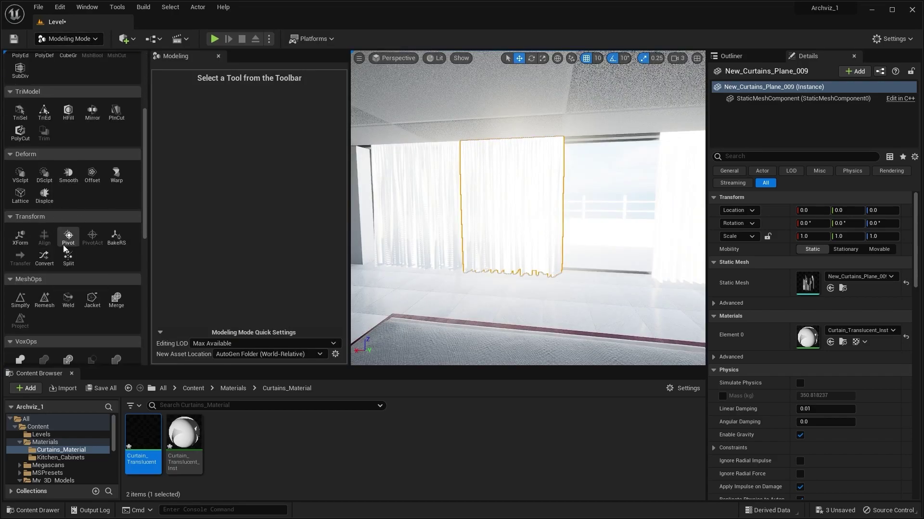
click(72, 236)
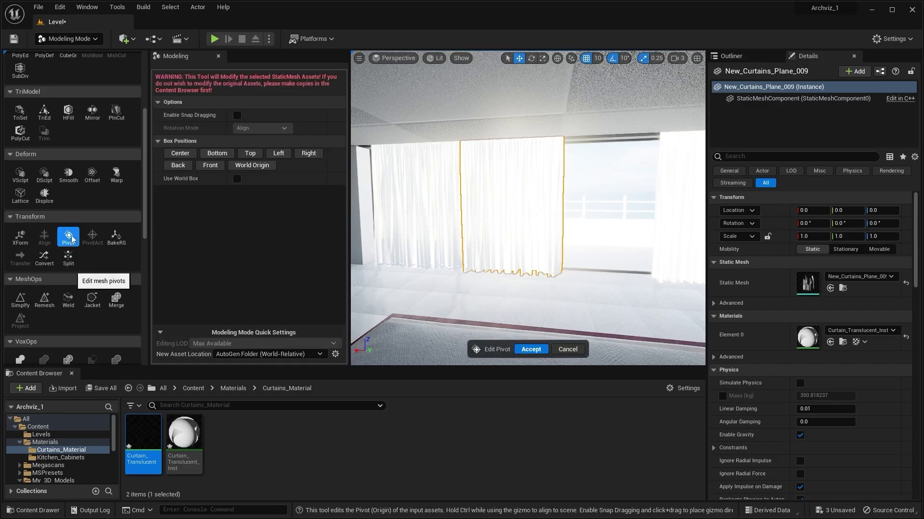
key(w)
right_drag(537, 248, 537, 247)
key(s)
drag(532, 262, 536, 226)
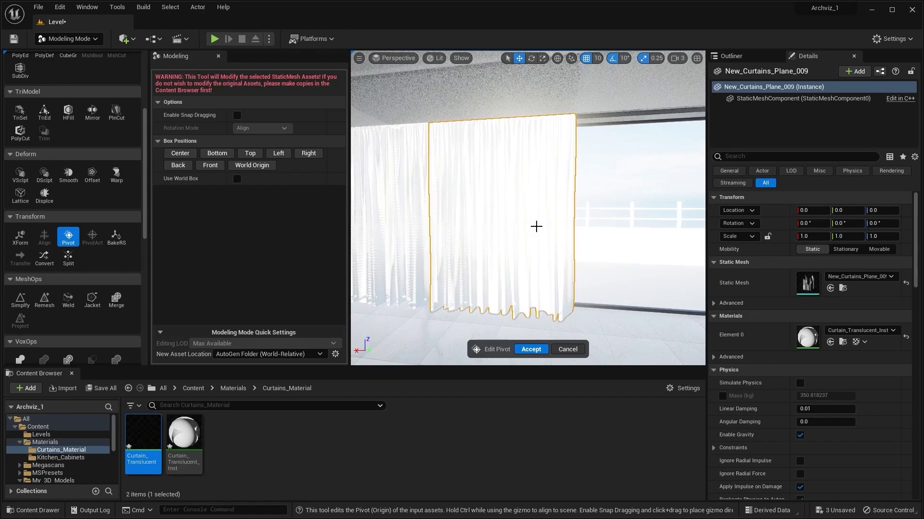
click(178, 154)
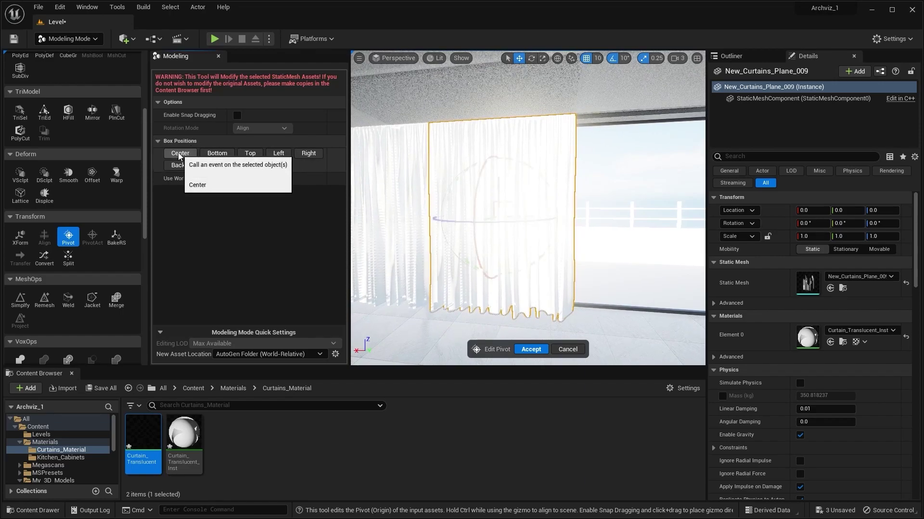
click(528, 347)
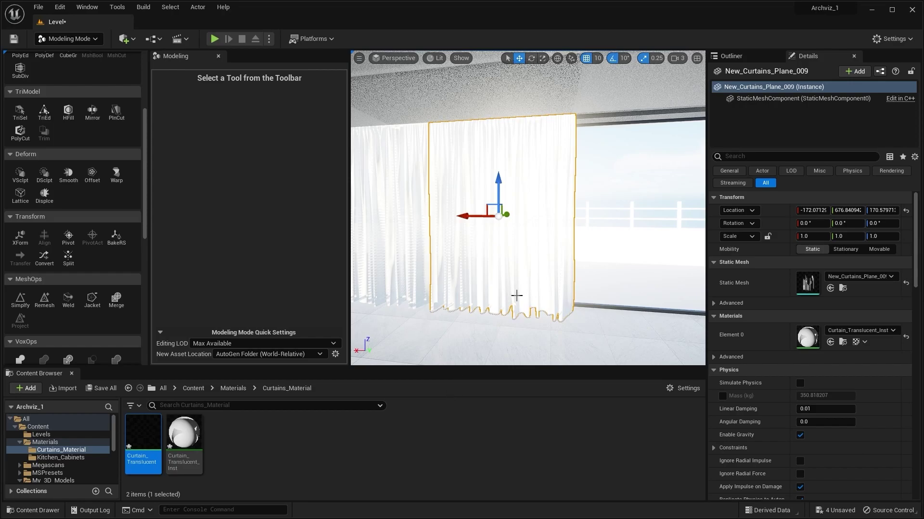
Move the pivot of New_Curtains_Plane_009 to the top of its bounding box and accept the edit
click(62, 237)
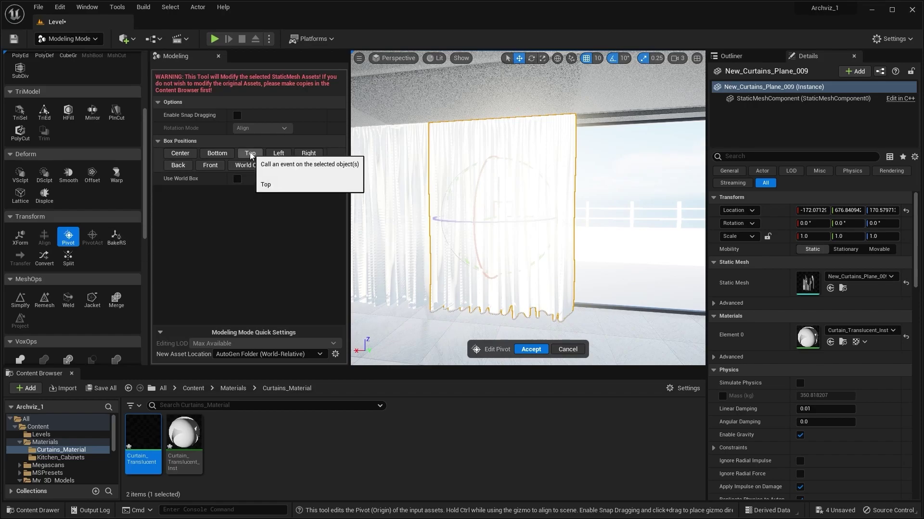
click(250, 154)
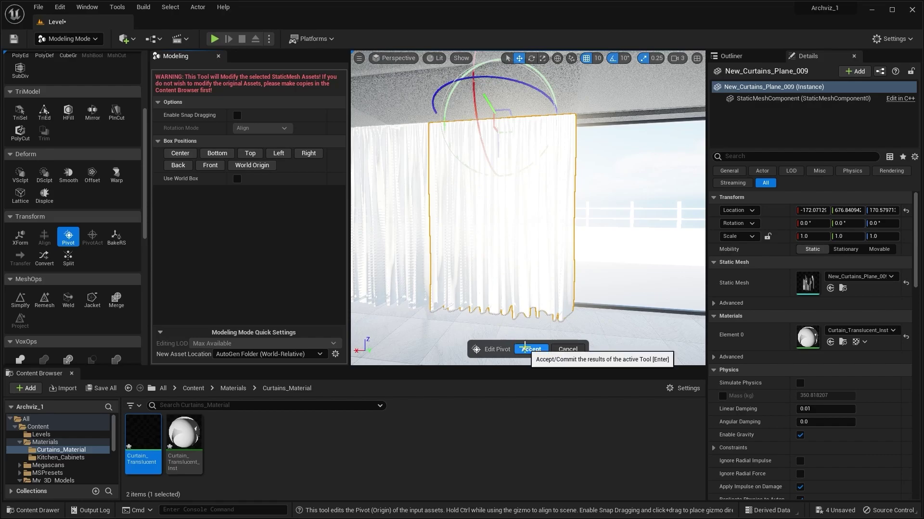
click(530, 349)
click(519, 331)
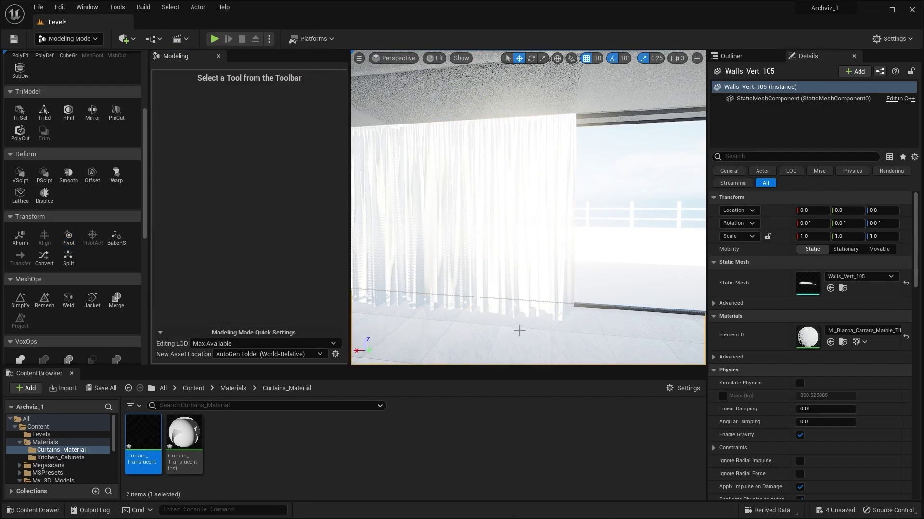
Move the pivot of the curtain New_Curtains_Plane_008 to the top of its bounding box and accept the edit
click(526, 231)
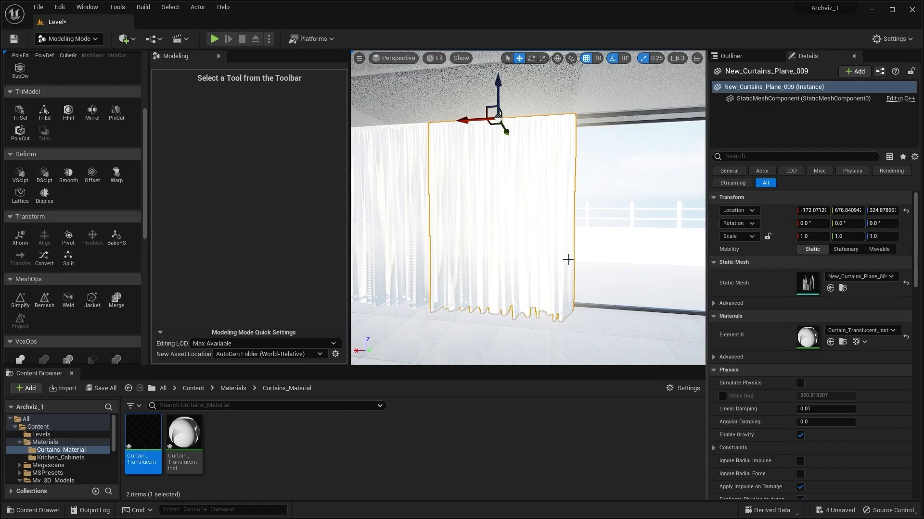
right_drag(568, 259, 556, 243)
click(606, 238)
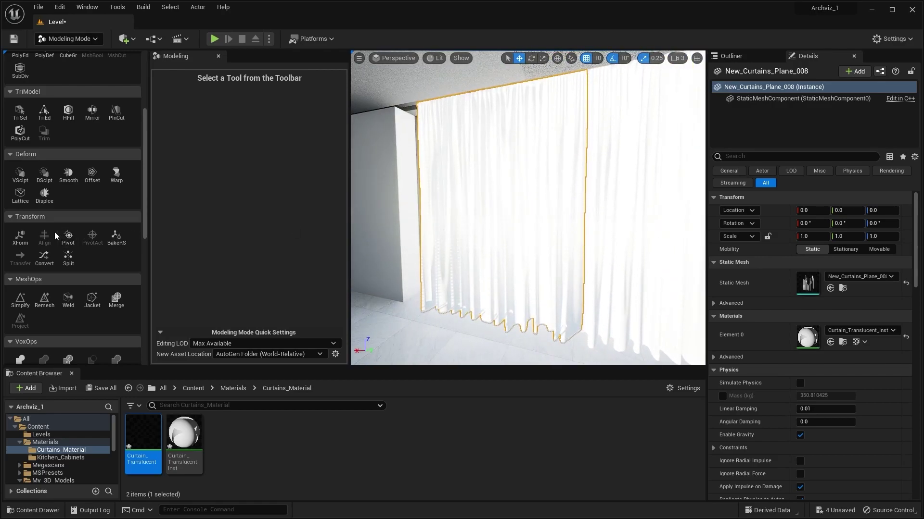
click(68, 235)
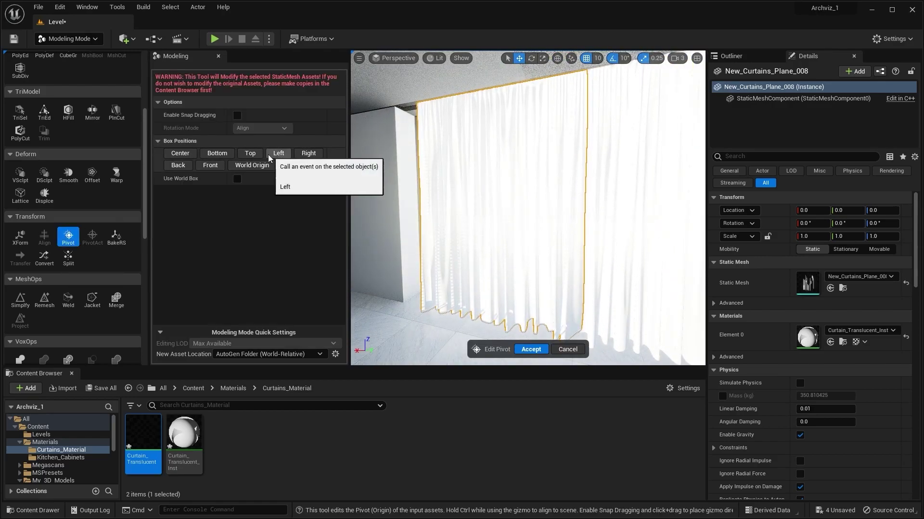
click(255, 153)
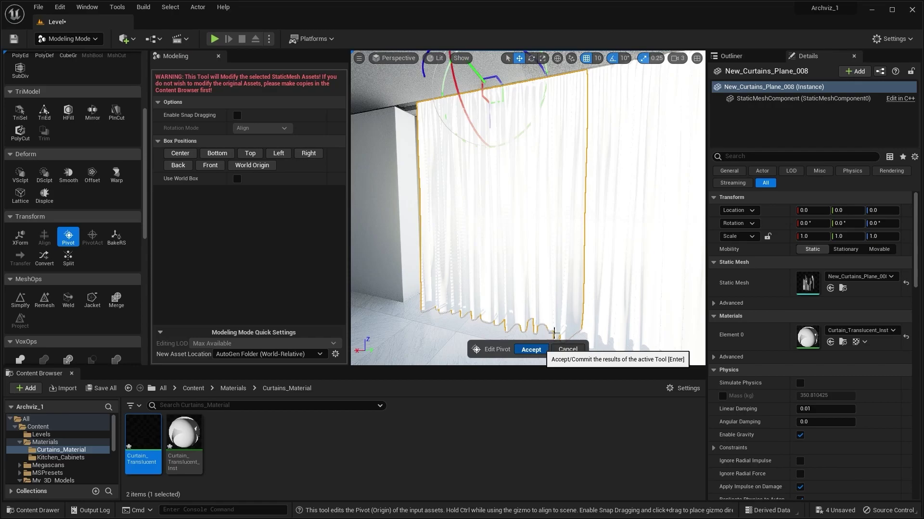
key(Return)
Select the curtain New_Curtains_Plane_010, place its pivot at the top of its bounding box and accept the edit
mouse_move(518, 259)
right_down()
mouse_move(639, 243)
mouse_move(506, 256)
right_up()
click(449, 231)
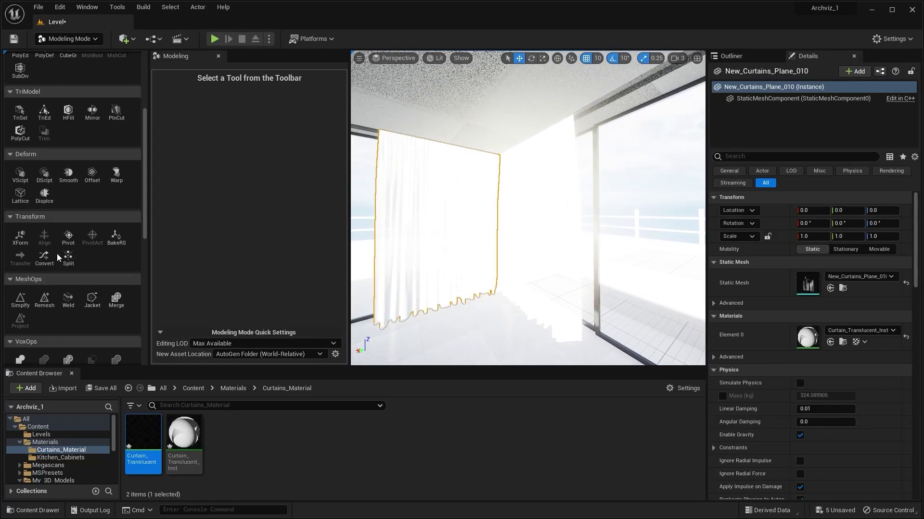
click(69, 243)
click(255, 141)
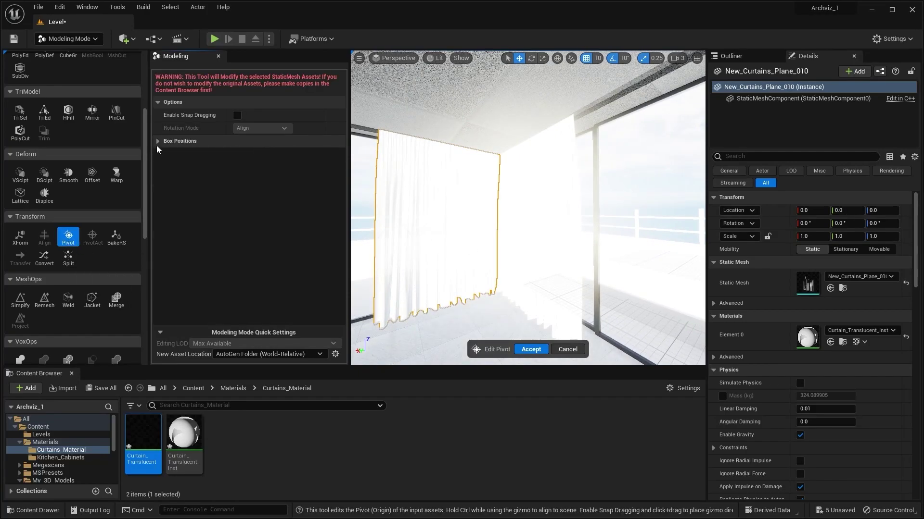
click(158, 141)
click(250, 153)
click(522, 354)
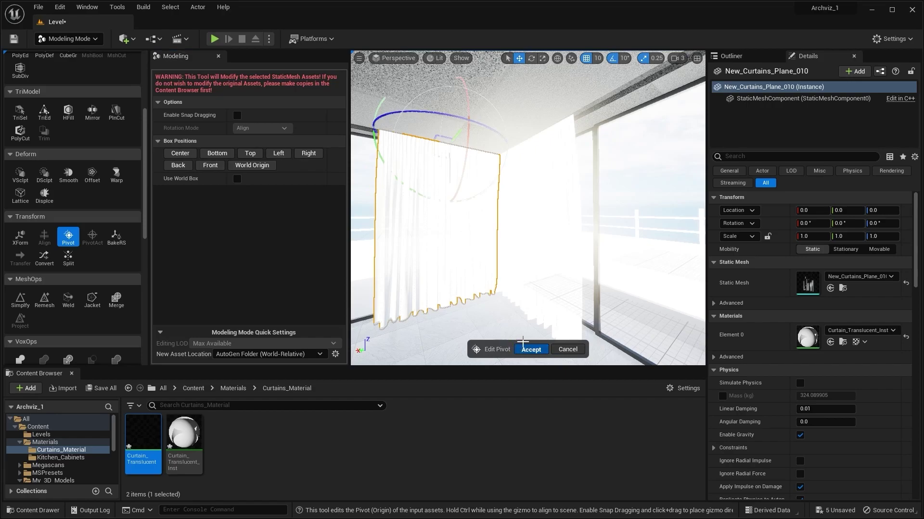
Set the pivot of the curtain New_Curtains_Plane_011 to the top of its bounding box and accept the edit
click(536, 320)
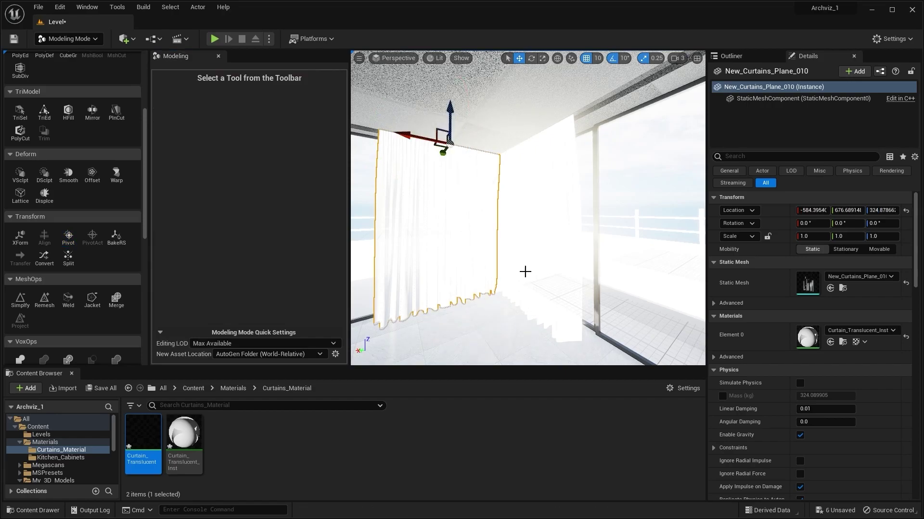
click(68, 235)
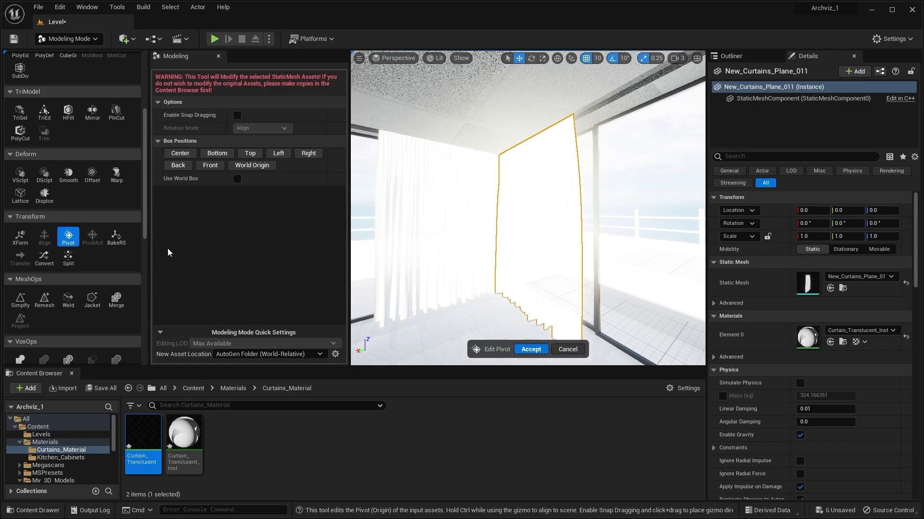
click(249, 154)
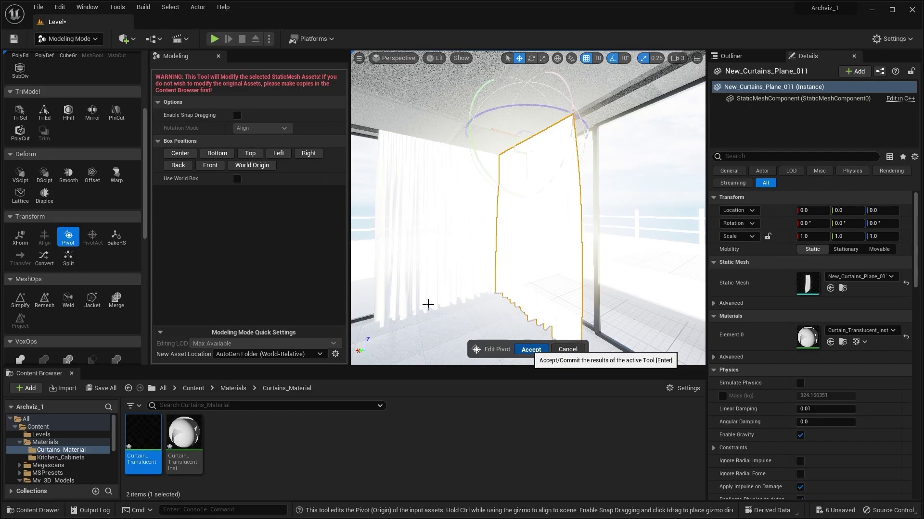
key(Return)
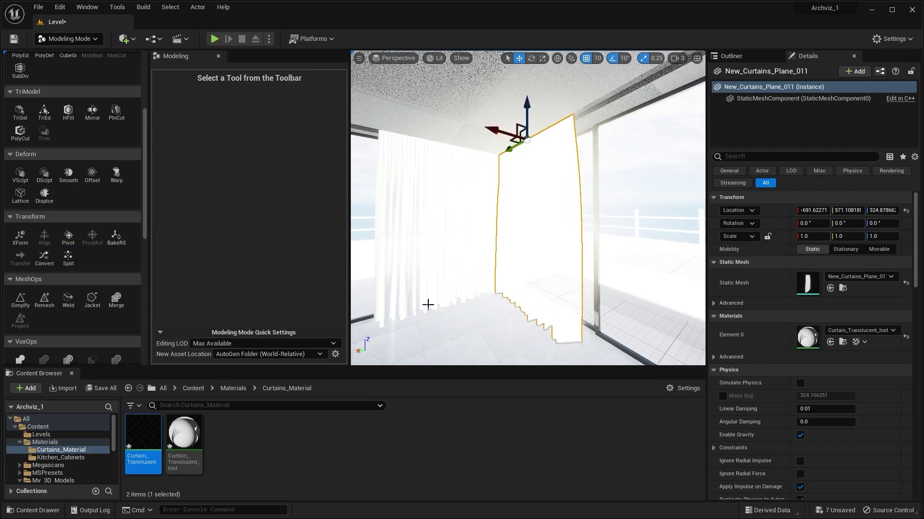
mouse_move(503, 266)
right_down()
mouse_move(419, 269)
mouse_move(502, 266)
right_up()
Return to Selection mode and select the curtain New_Curtains_Plane_009
click(69, 39)
click(71, 54)
right_drag(345, 231, 345, 230)
click(345, 231)
right_drag(291, 156, 291, 156)
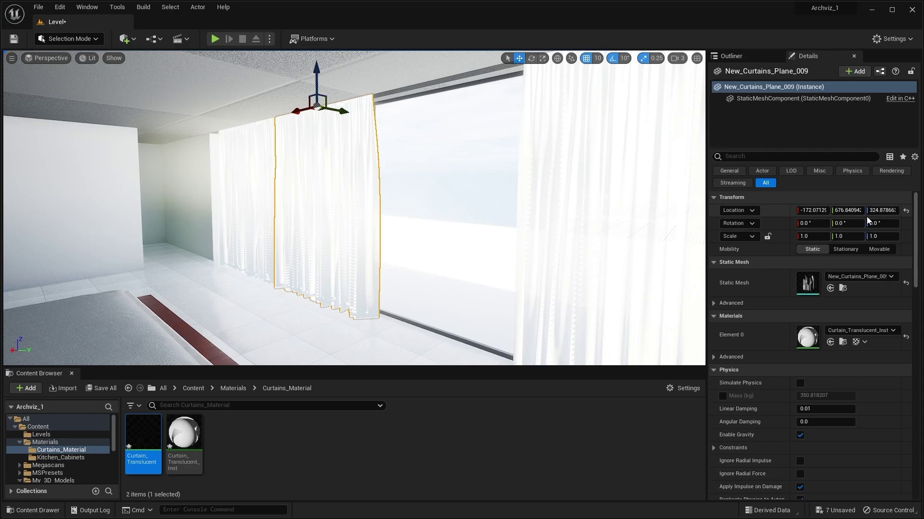
Try scaling the curtain New_Curtains_Plane_009 vertically to 0.75, and bring it back to 1.0 with scale snapping off
key(r)
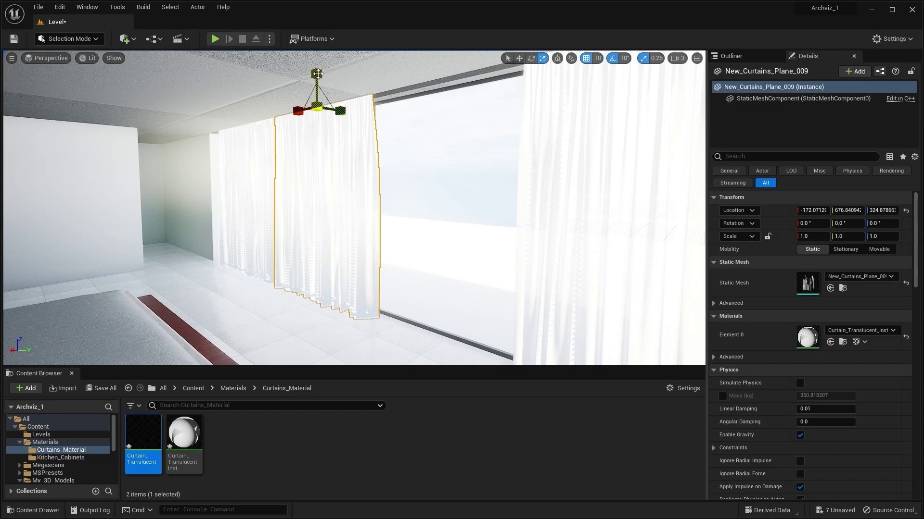
mouse_move(316, 73)
mouse_down()
mouse_move(316, 96)
mouse_move(316, 74)
mouse_move(316, 85)
mouse_up()
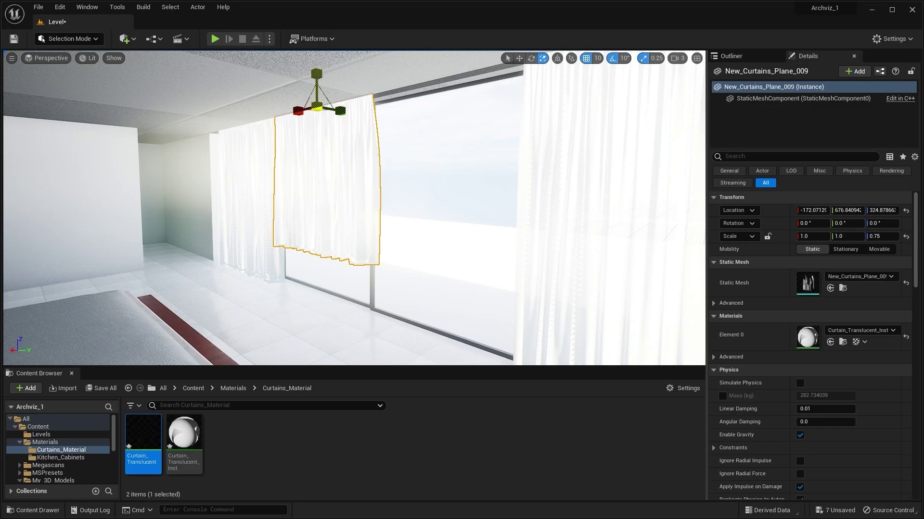
drag(316, 74, 316, 62)
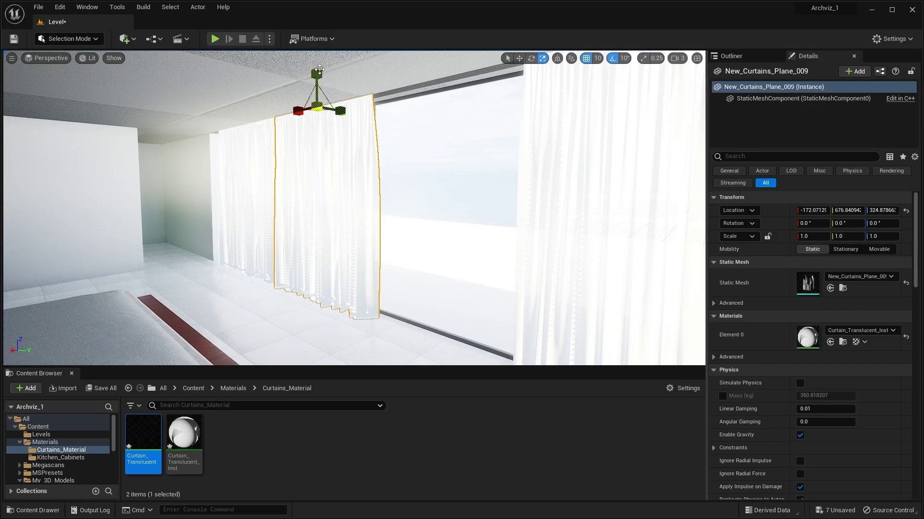
Shrink New_Curtains_Plane_009 freehand to a vertical scale of about 0.98
mouse_move(321, 73)
mouse_down()
mouse_move(321, 84)
mouse_move(320, 75)
mouse_up()
key(w)
right_drag(394, 221, 338, 152)
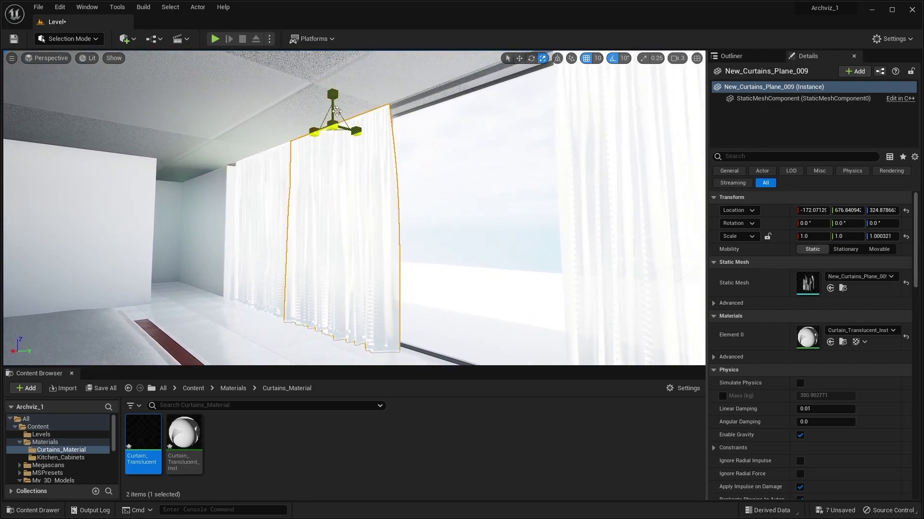
drag(332, 90, 333, 92)
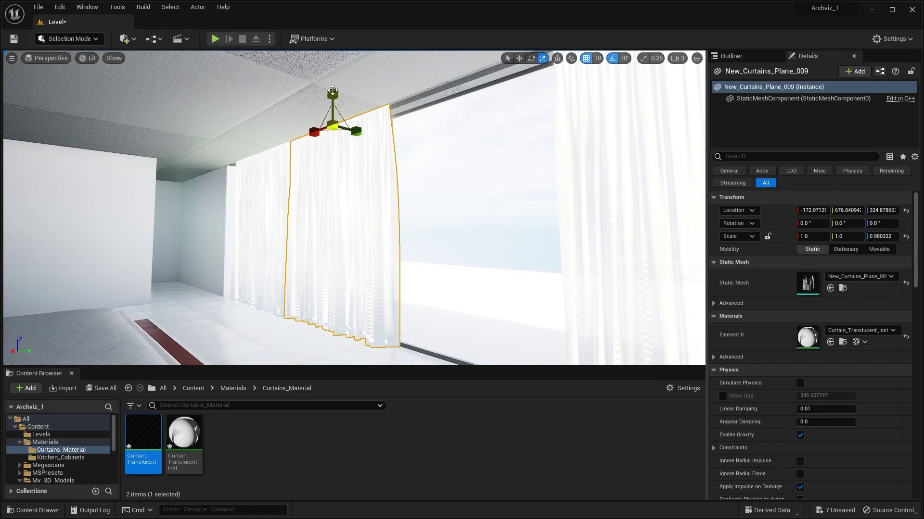
click(438, 324)
Inspect the hem of New_Curtains_Plane_009 near the floor and set the curtain's Z scale to 0.988
click(360, 277)
key(w)
right_drag(411, 287, 433, 329)
key(w)
mouse_move(454, 226)
right_down()
mouse_move(451, 262)
mouse_move(474, 245)
mouse_move(461, 262)
mouse_move(461, 241)
right_up()
key(w)
key(e)
key(s)
click(883, 235)
text(0.)
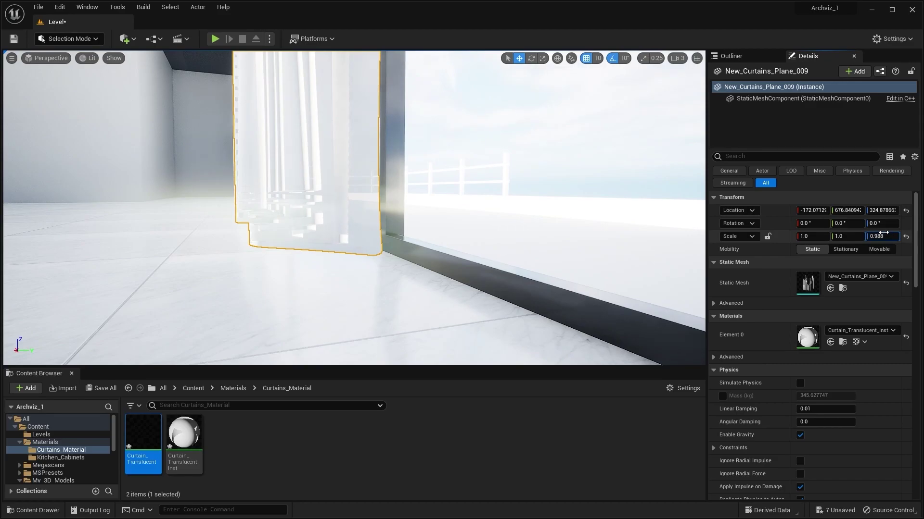
key(Return)
Try a Z scale of 0.99 on New_Curtains_Plane_009 and put it back to 0.988
right_drag(249, 212, 346, 211)
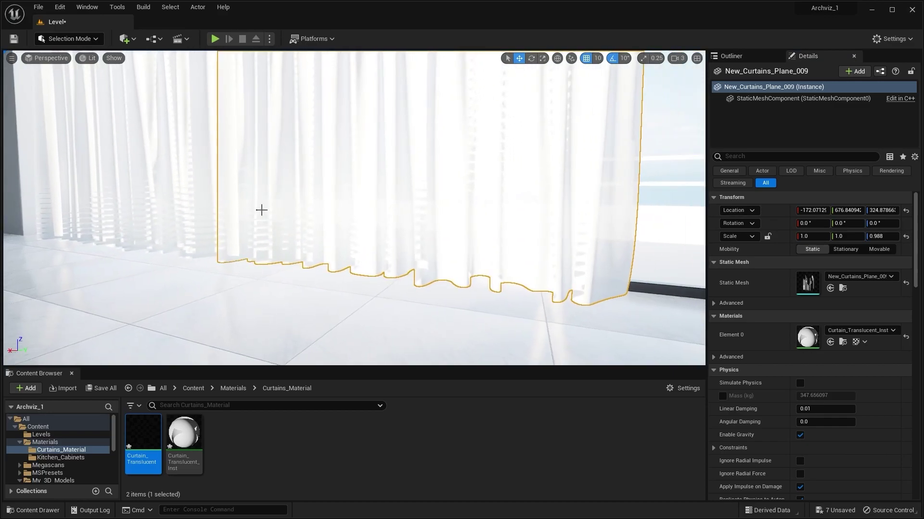
click(871, 236)
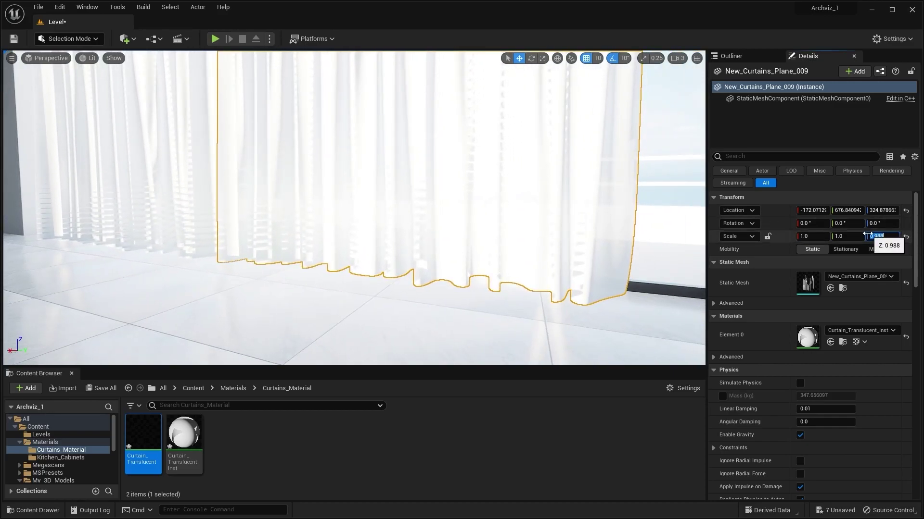
text(0.99)
key(Return)
key(Return)
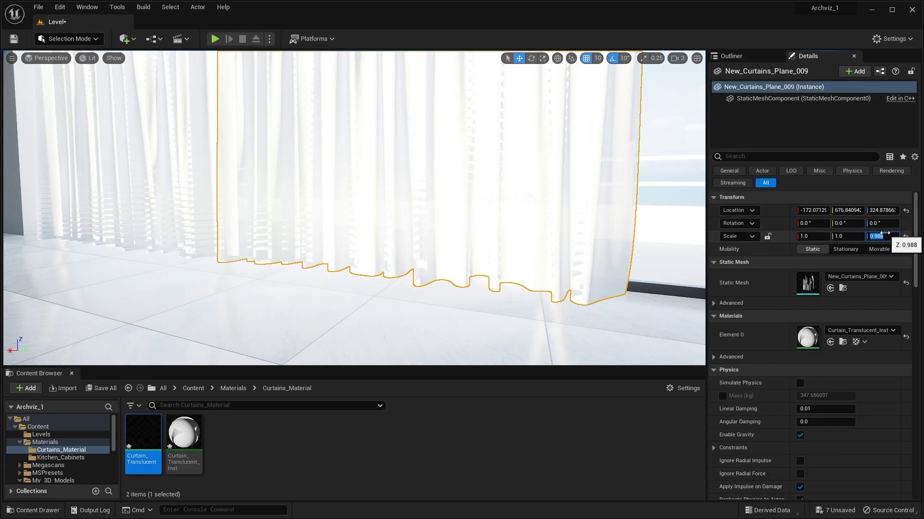
Select the other three curtains, New_Curtains_Plane_008, 010 and 011, together and set their Z scale to 0.988
right_drag(374, 240, 452, 178)
click(99, 212)
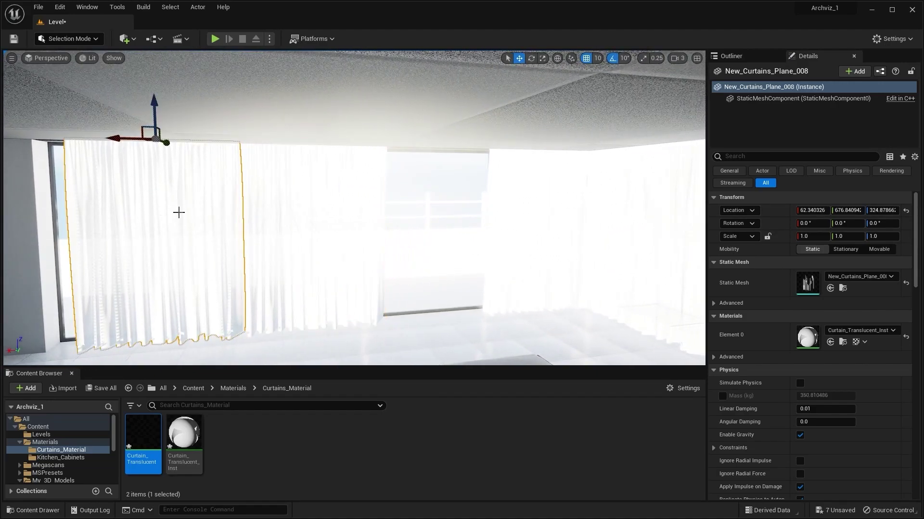
ctrl+click(557, 224)
ctrl+click(645, 219)
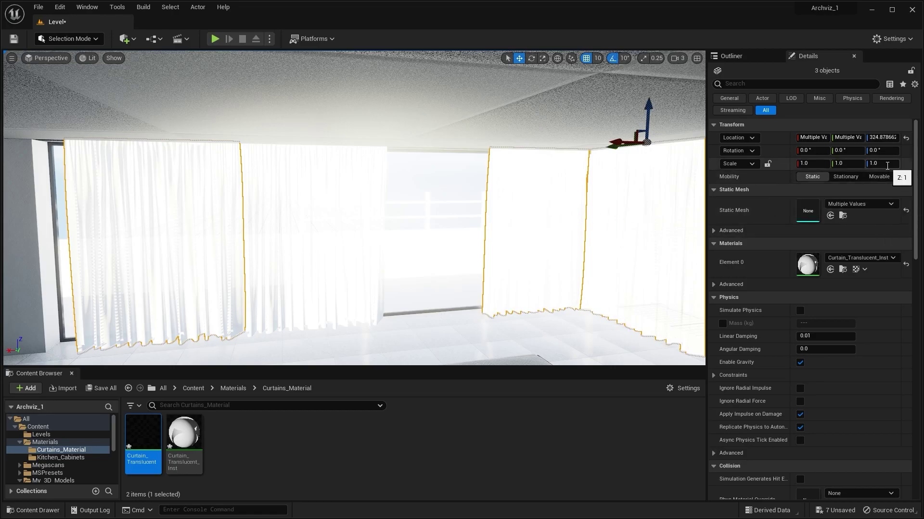
text(0.988)
key(Return)
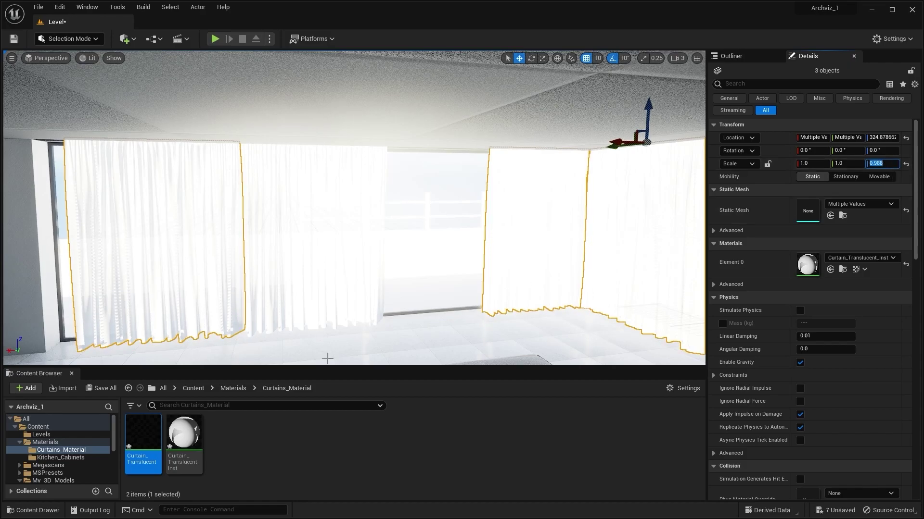
Deselect the curtains, select the PostProcessVolume and lower its Exposure Compensation to about -1.64
right_drag(361, 307, 269, 307)
key(w)
key(Escape)
mouse_move(604, 226)
right_down()
mouse_move(476, 214)
mouse_move(604, 226)
right_up()
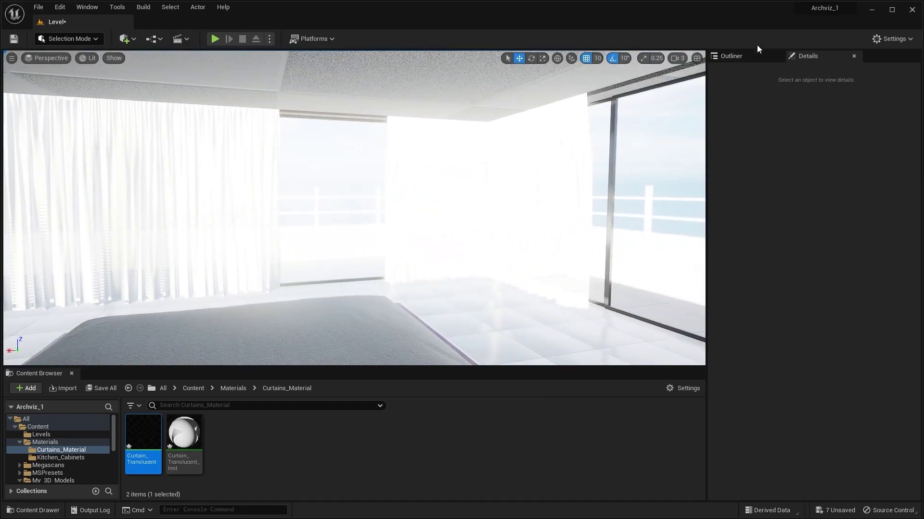
click(731, 56)
click(732, 155)
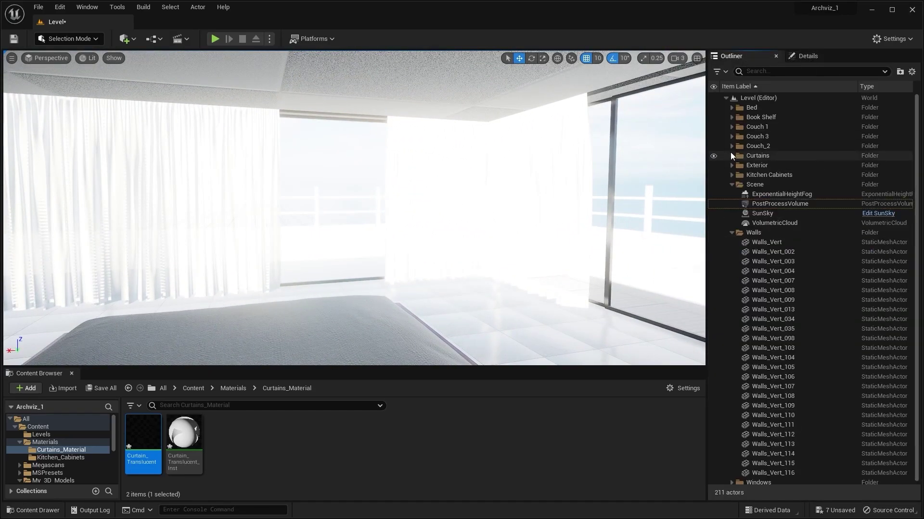
click(780, 204)
click(814, 59)
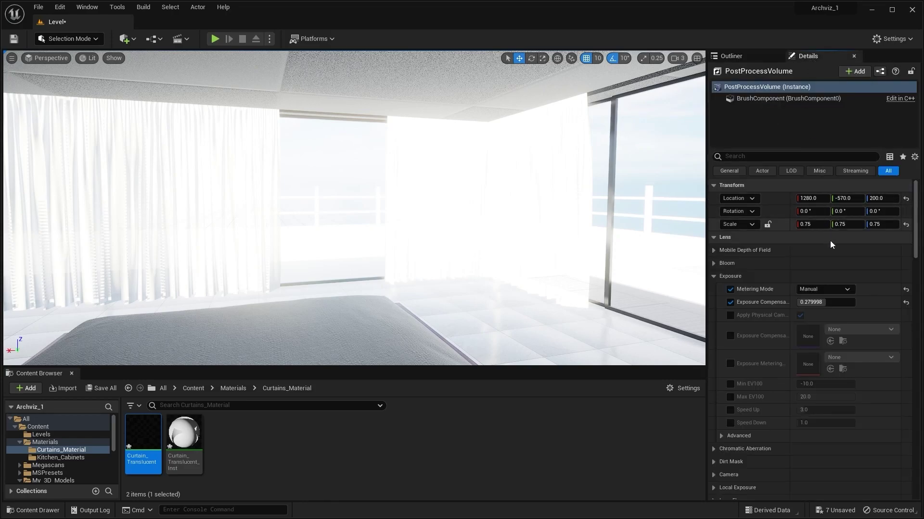
drag(826, 302, 789, 302)
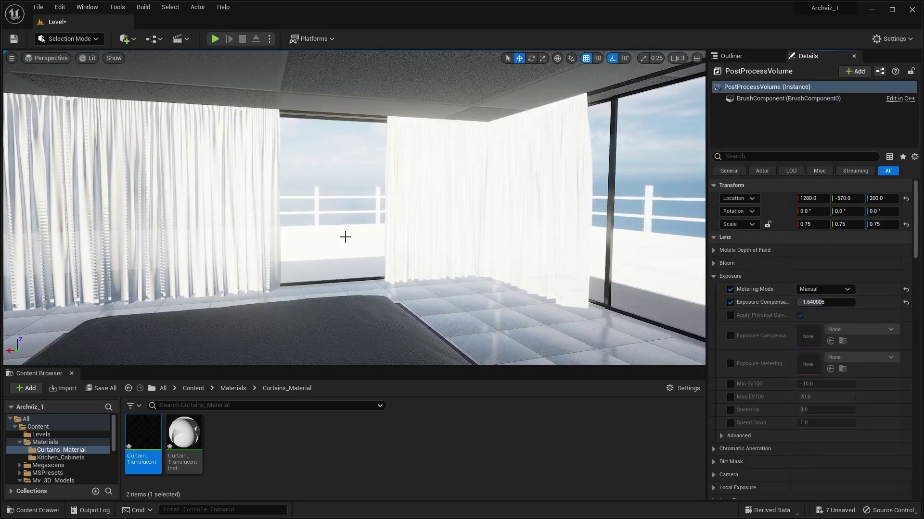
Examine the curtains from inside the bedroom under the darker exposure, both close up and from farther back
right_drag(294, 192, 212, 212)
key(w)
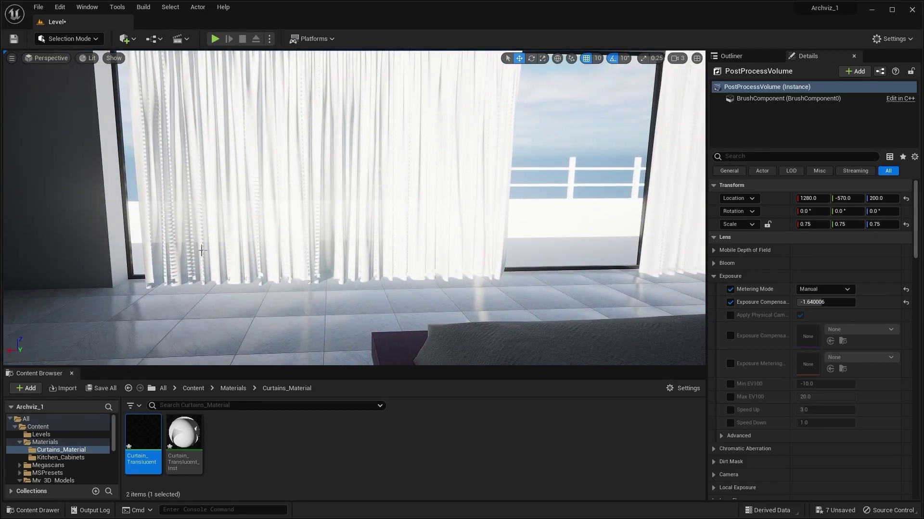
key(s)
right_drag(381, 233, 237, 243)
key(w)
key(s)
key(w)
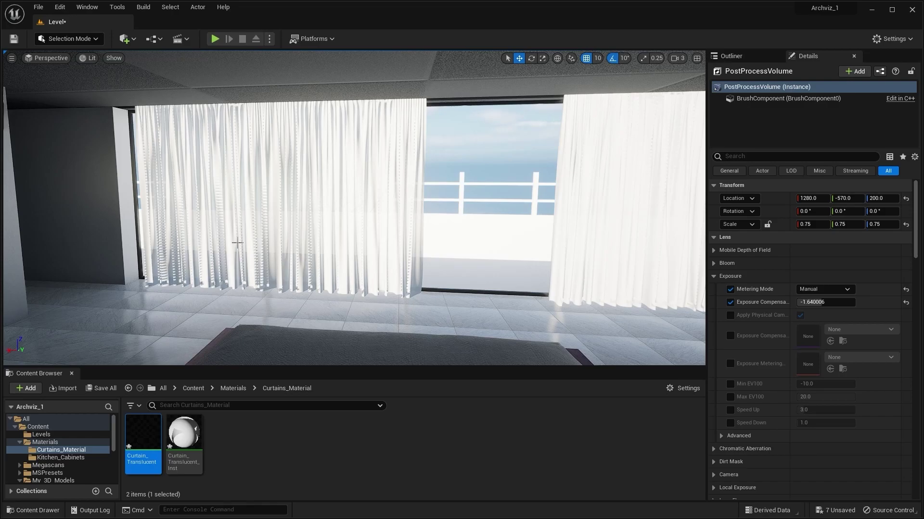
Leave the bedroom for the terrace and examine the curtains through the glazing from outside the house
right_drag(237, 242, 72, 243)
key(w)
right_drag(337, 285, 224, 286)
key(w)
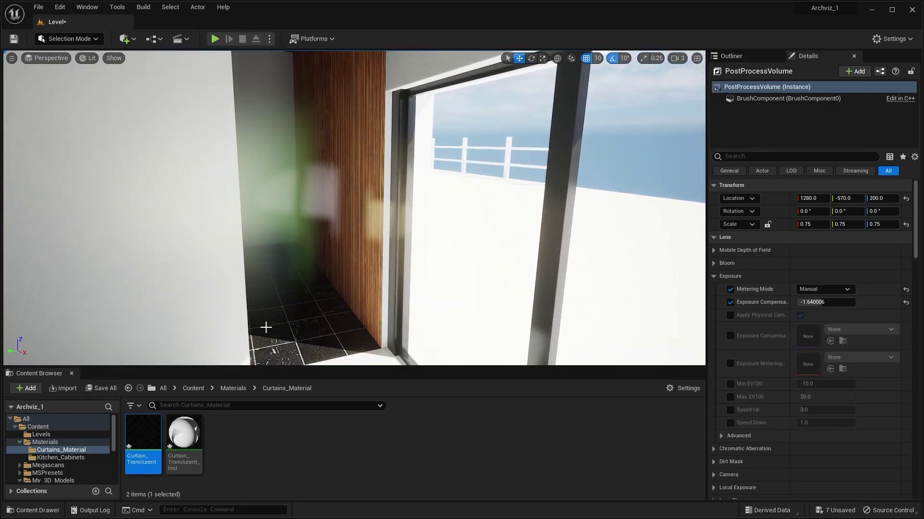
mouse_move(315, 277)
right_down()
mouse_move(173, 277)
mouse_move(337, 277)
mouse_move(308, 283)
right_up()
key(w)
key(w)
right_drag(255, 226, 254, 271)
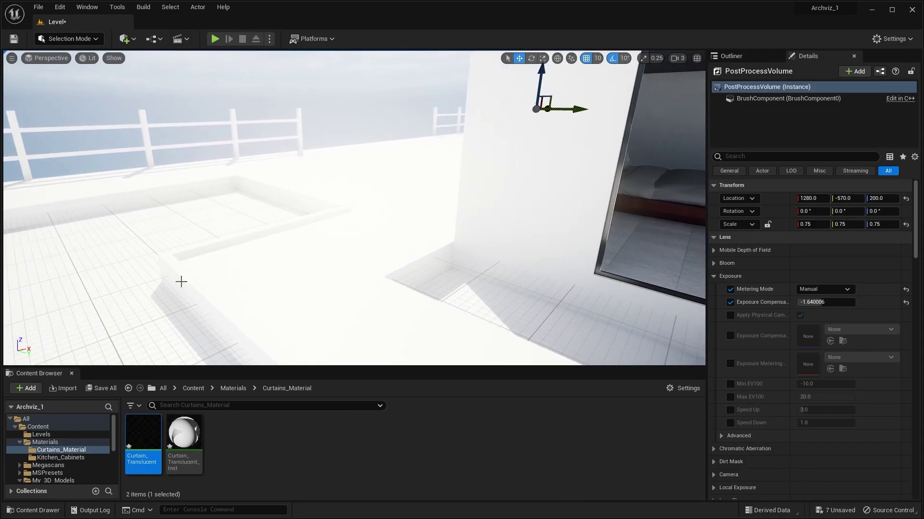
right_drag(406, 264, 556, 267)
right_drag(409, 265, 383, 265)
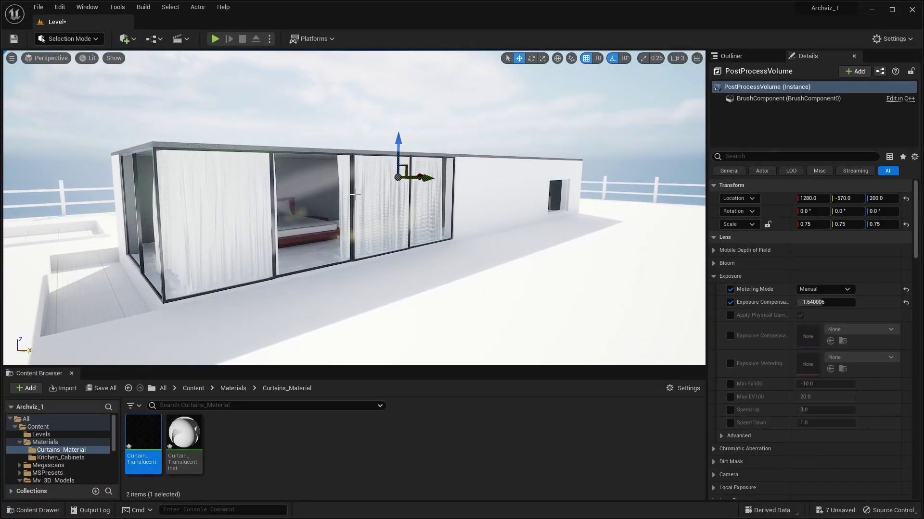